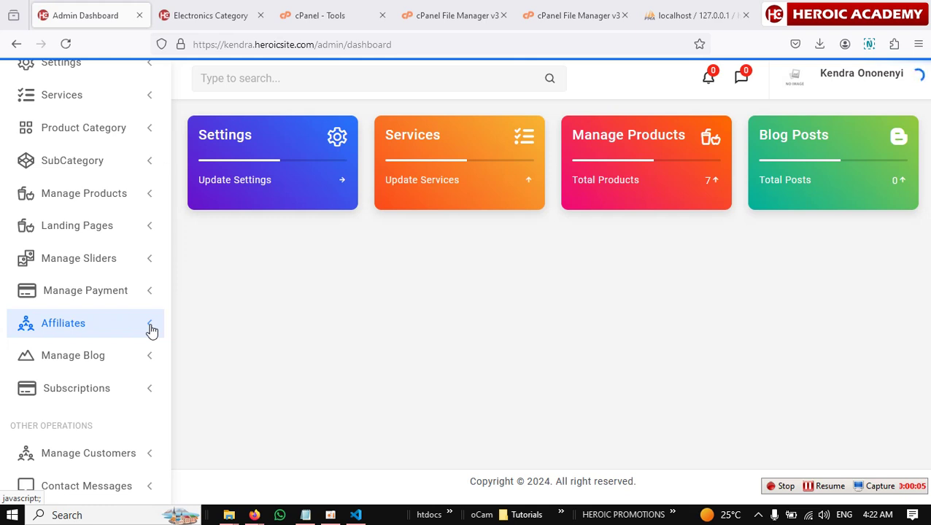
Expand the sidebar's Landing Pages section to list its sub-pages down to FAQ.
left_click(130, 227)
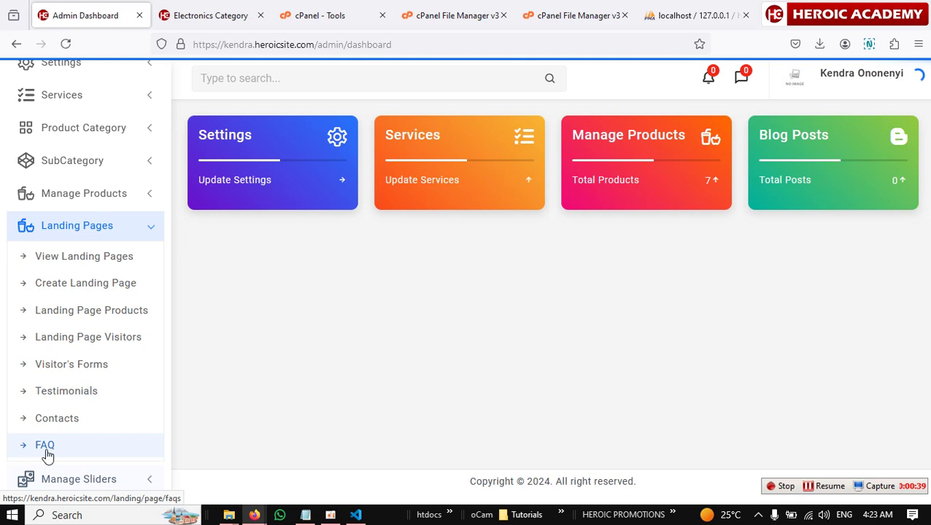
Open the Landing Page FAQ list under Landing Pages, which shows 0 entries.
left_click(46, 450)
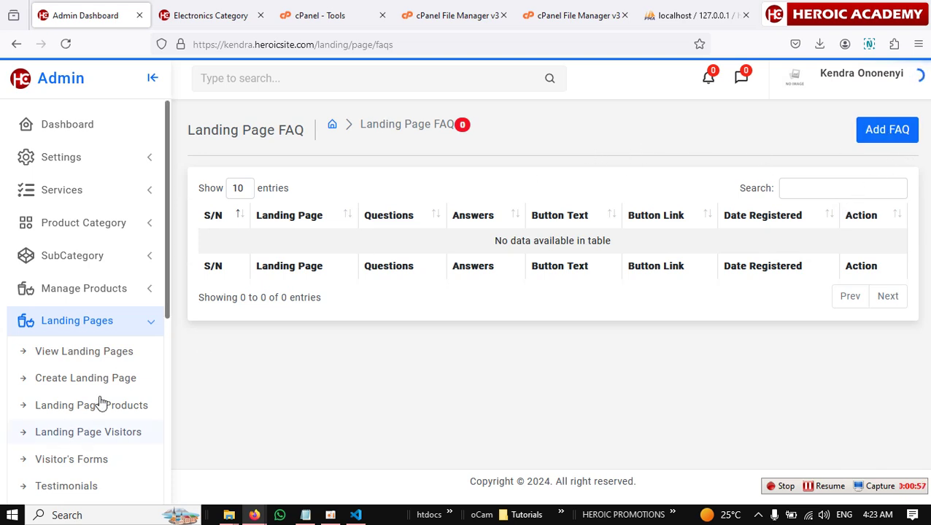
scroll(120, 461, "down", 4)
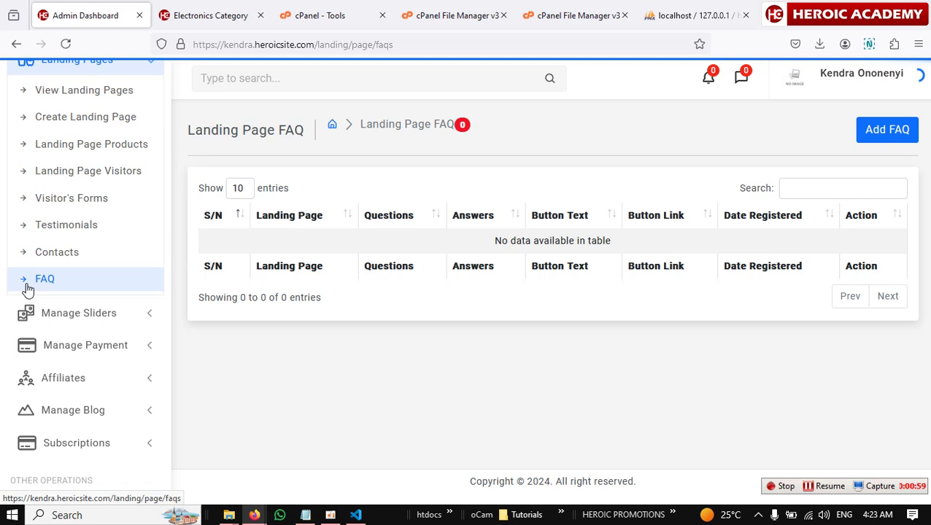
Start a new FAQ for the Free Training Sales Page with the question 'What's your platform about'.
left_click(879, 132)
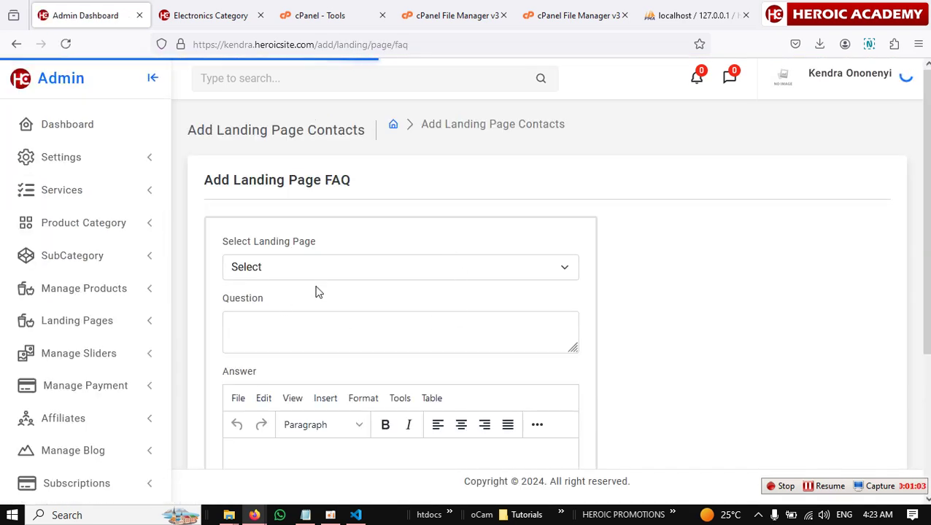
left_click(368, 265)
left_click(316, 312)
scroll(369, 314, "down", 3)
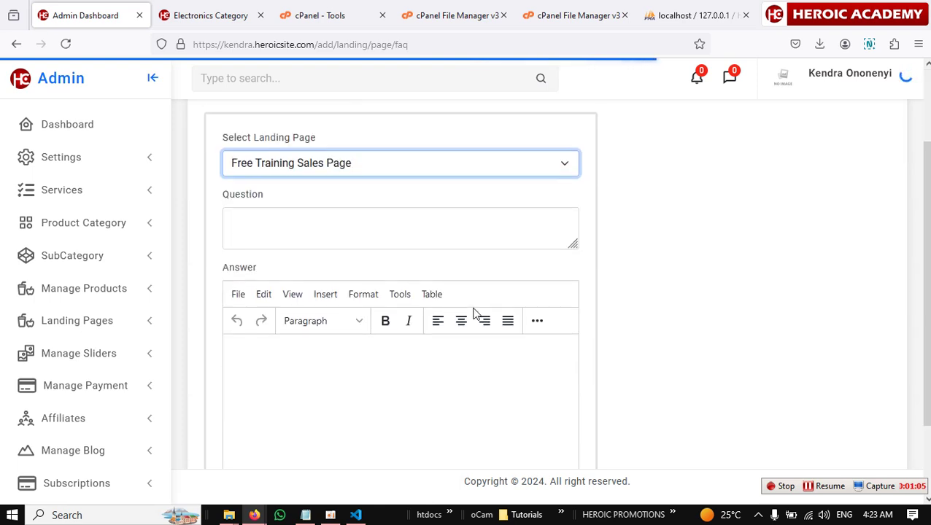
scroll(475, 316, "up", 1)
left_click(278, 262)
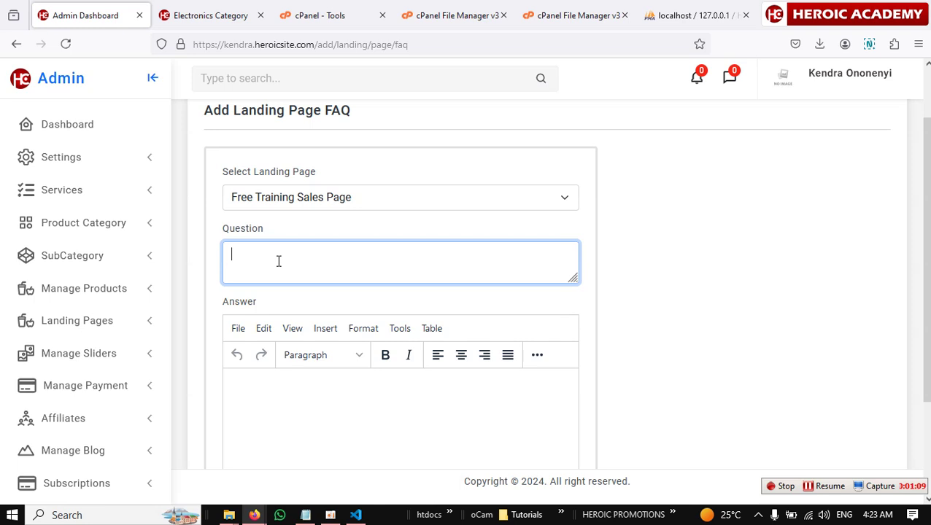
type("What's your platform about")
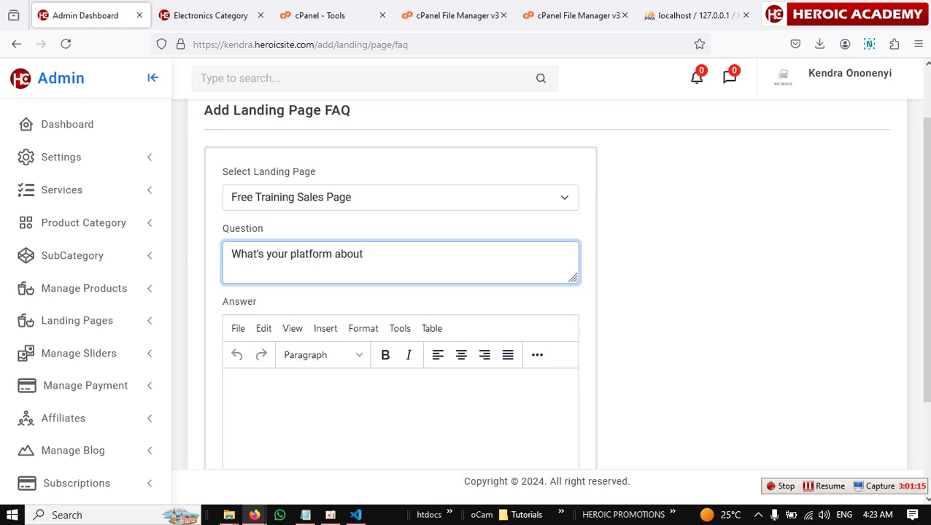
Answer 'Our platform is all about selling of digital and physical products and services.' and save.
left_click(415, 401)
scroll(627, 374, "down", 3)
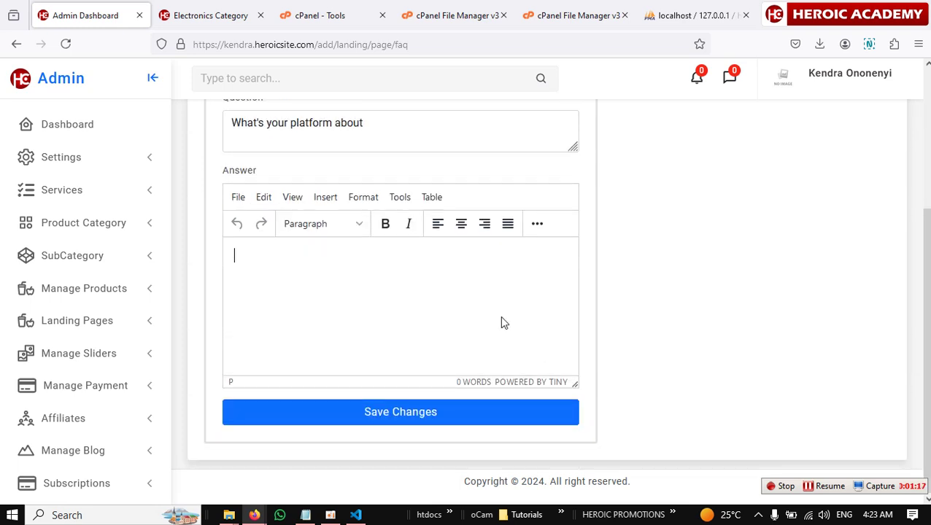
type("Our platform a")
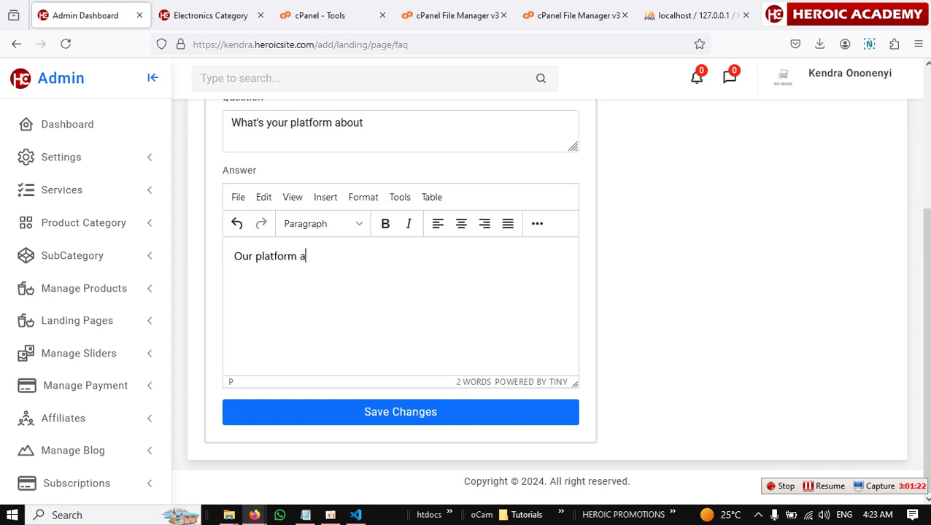
key("BackSpace")
type("is all about selli")
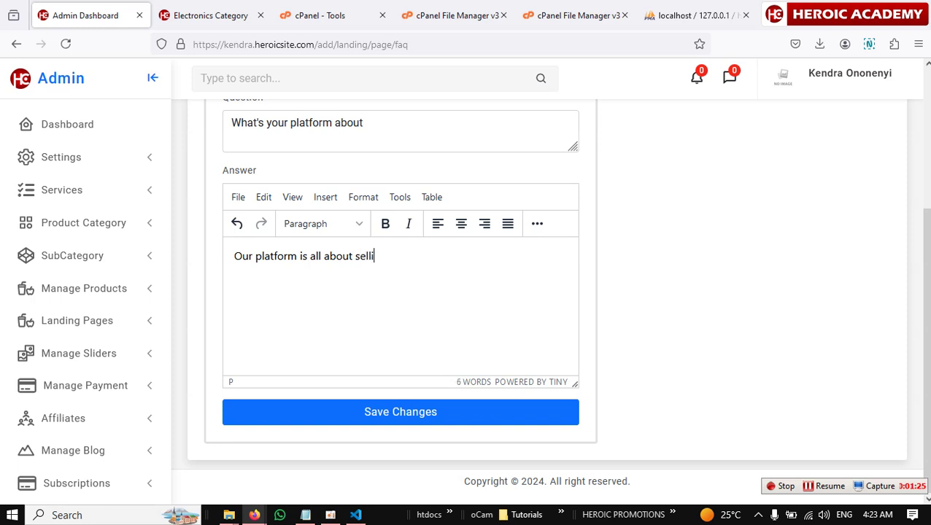
type("ng of digital and ph")
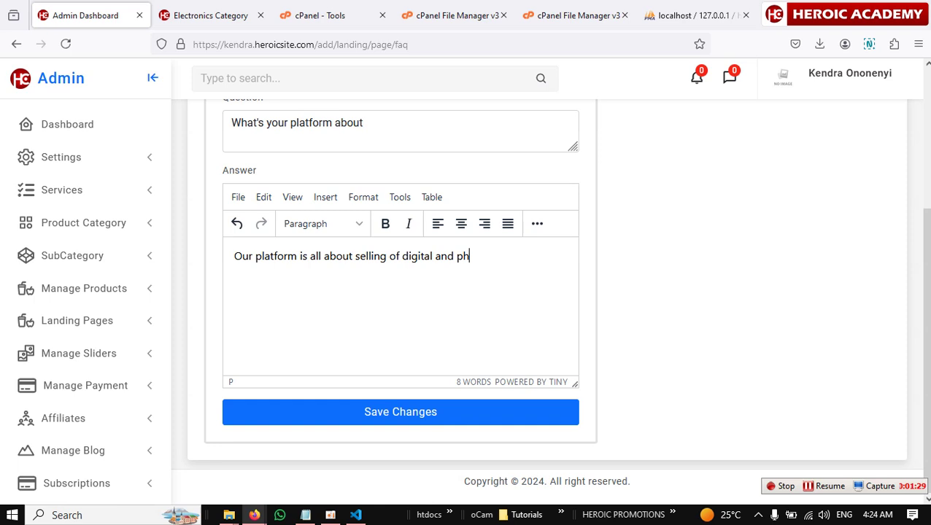
type("ysical products ans")
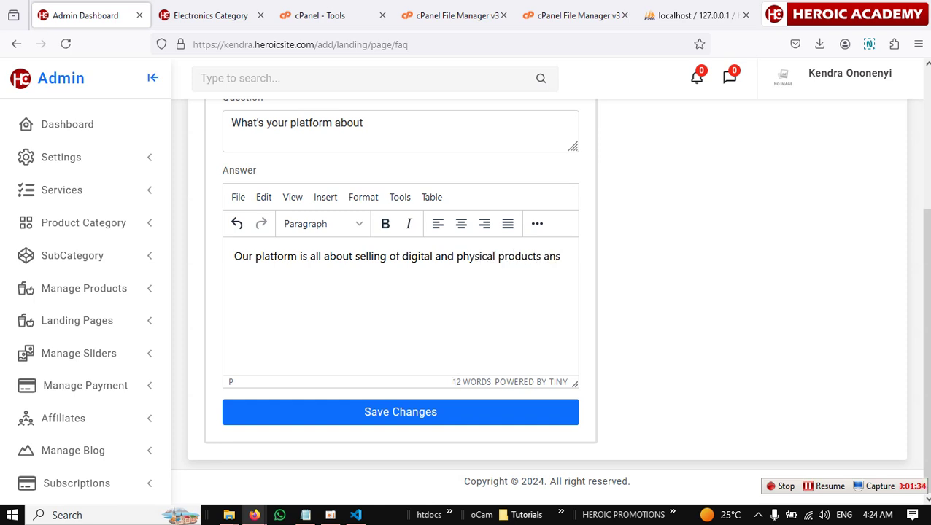
key("BackSpace")
type("d services.")
left_click(423, 412)
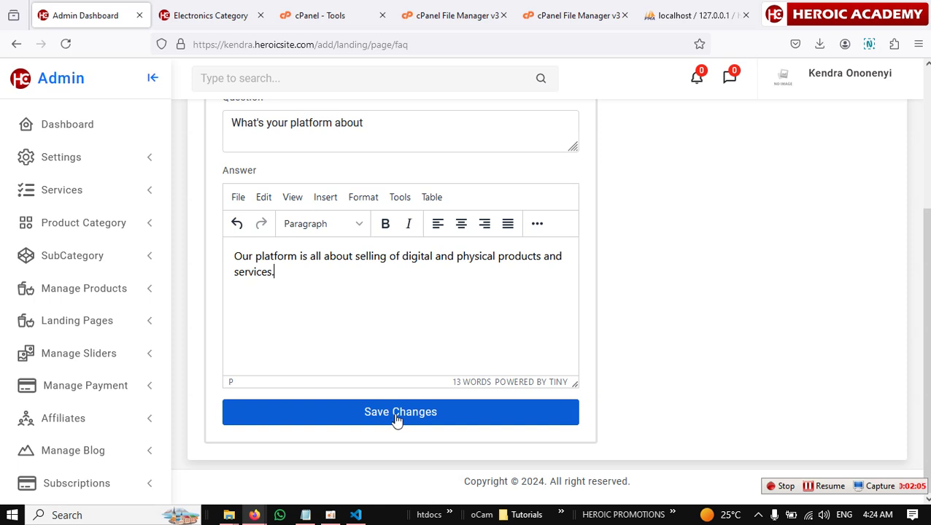
left_click(396, 413)
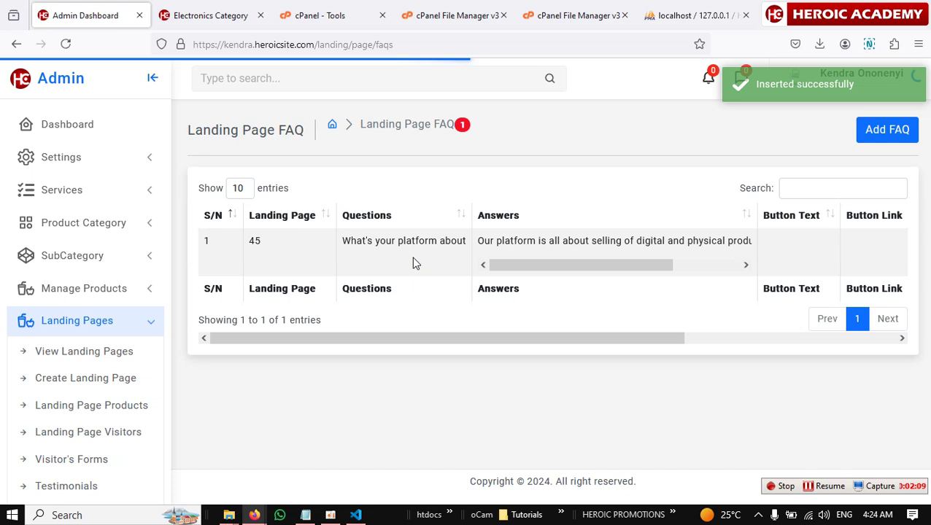
Add a Free Training Sales Page FAQ asking 'Do you deliver to the doorstep of your customers.'.
left_click(882, 135)
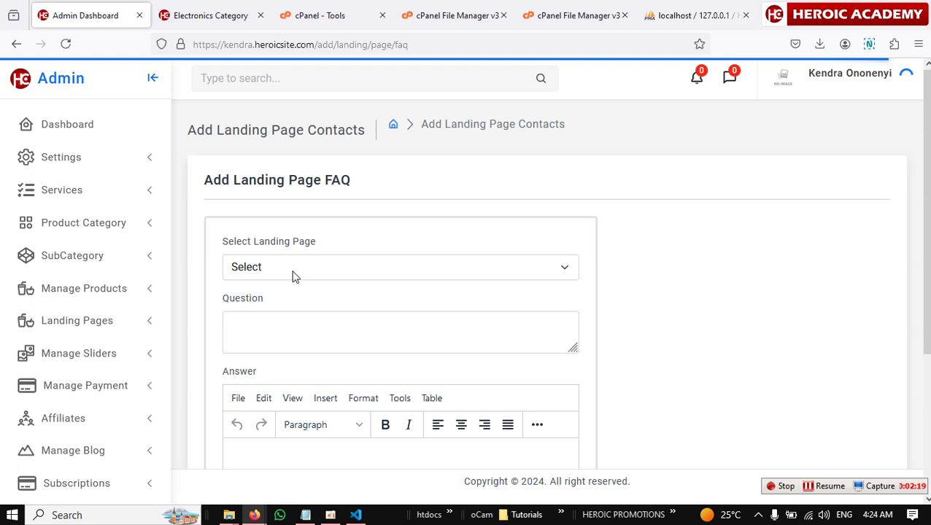
left_click(325, 274)
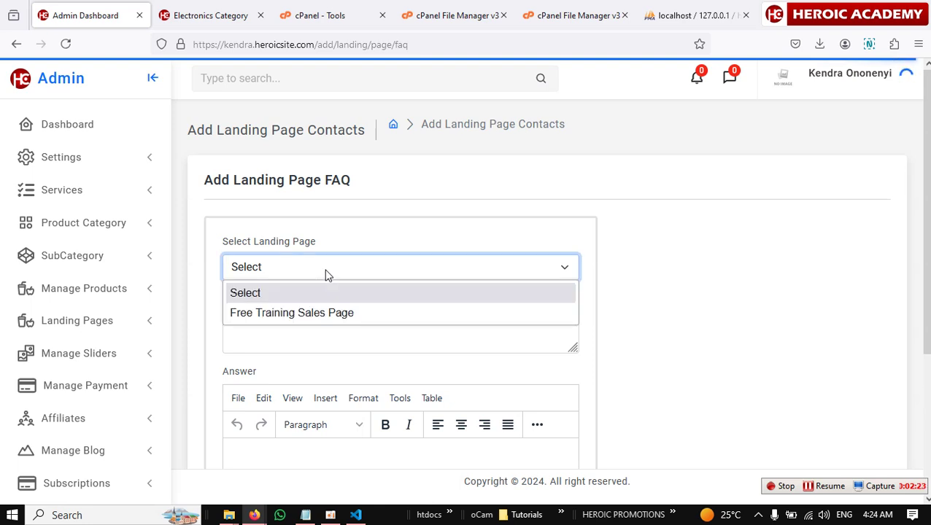
left_click(340, 314)
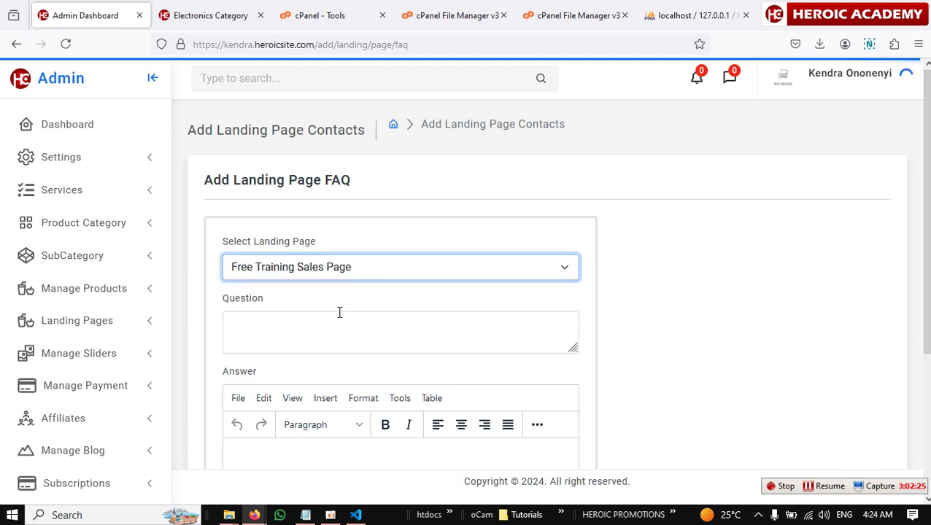
left_click(336, 333)
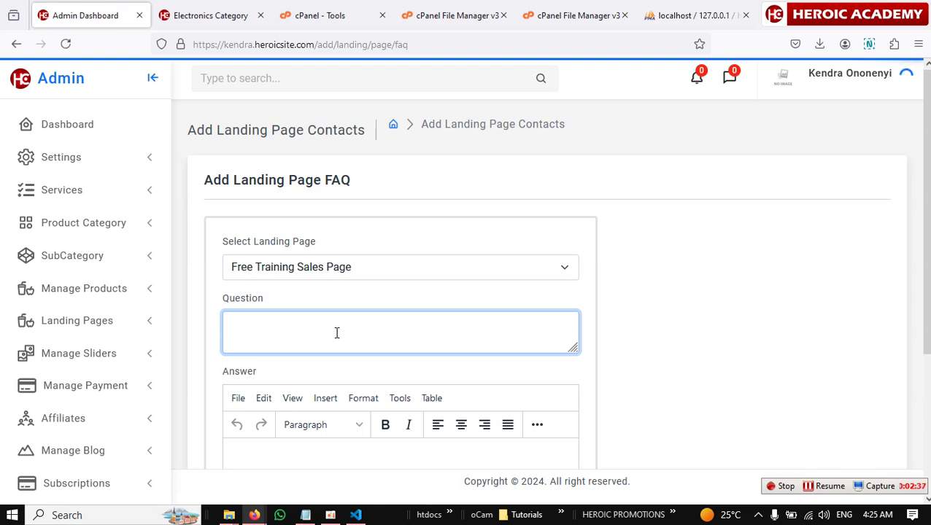
type("Do you deliver to t")
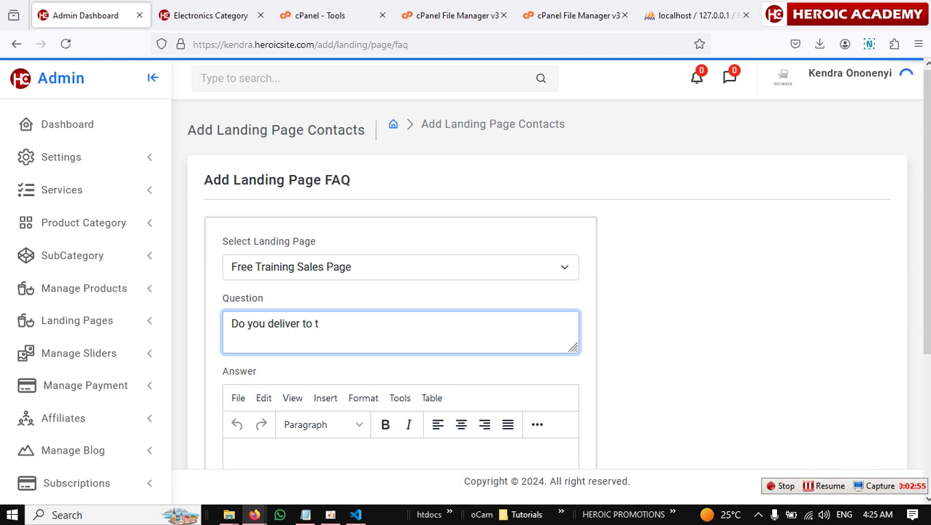
type("he doorstep of your cu")
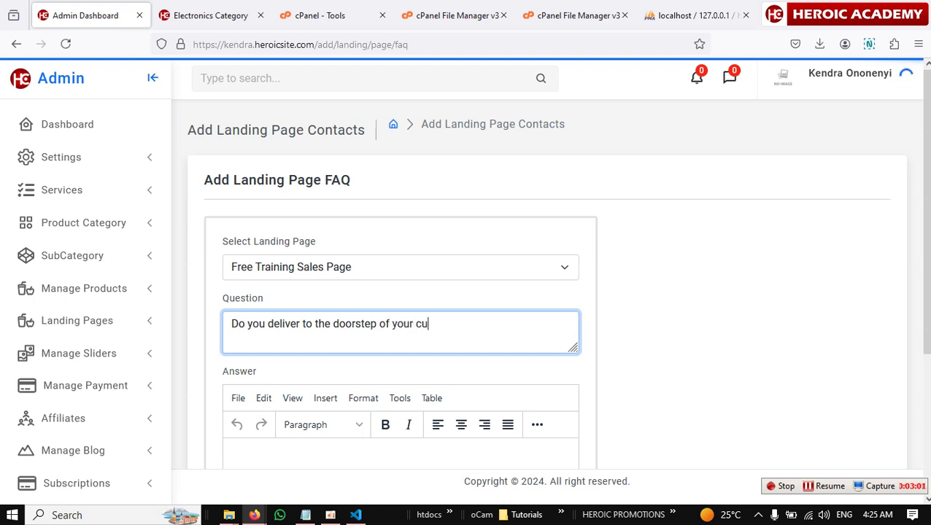
type("stomers.")
Answer that delivery is offered but may attract extra charges, and save the FAQ.
scroll(341, 324, "down", 3)
left_click(351, 369)
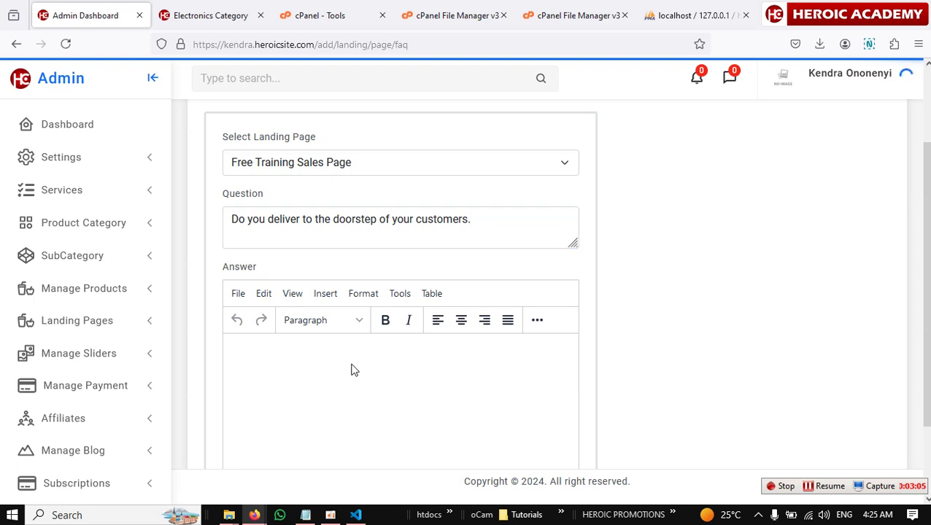
type("Yes, of course w")
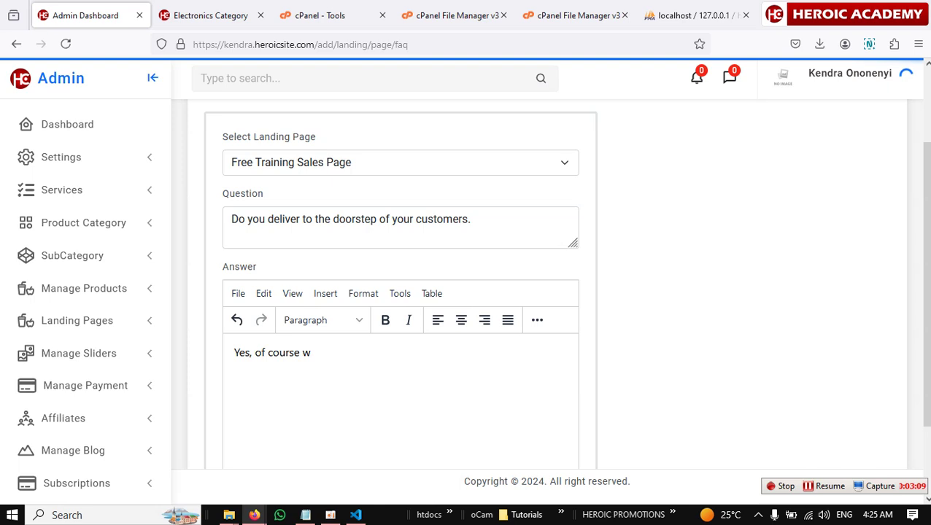
type("e do, but it might att")
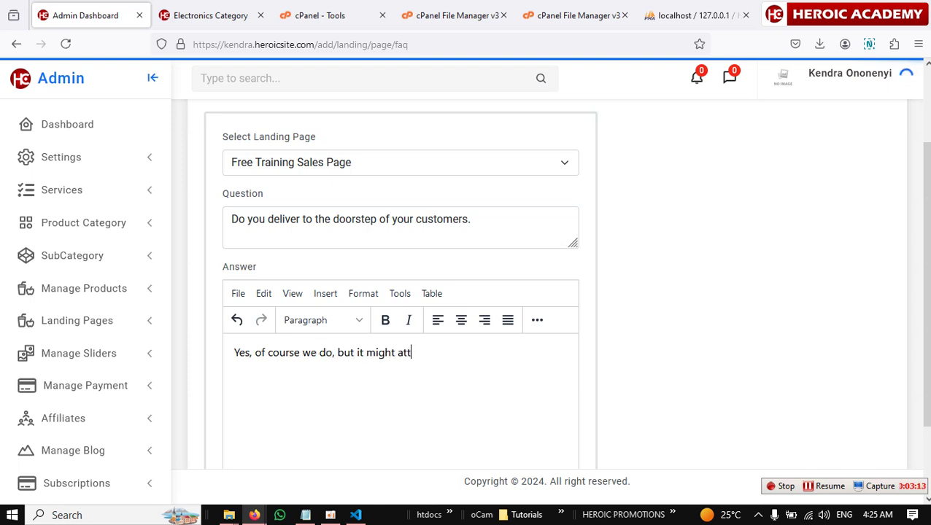
type("ra")
key("BackSpace")
type("ract extra charges b")
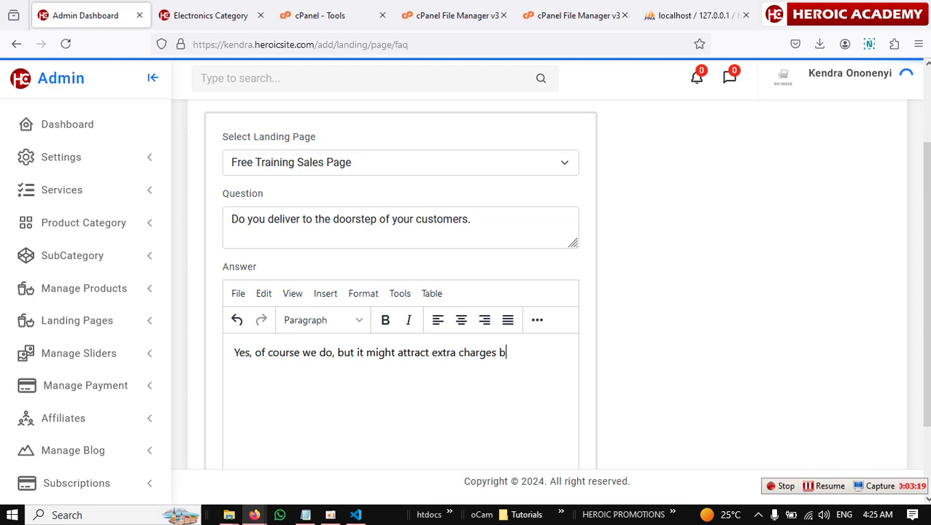
type("ased on the distance.")
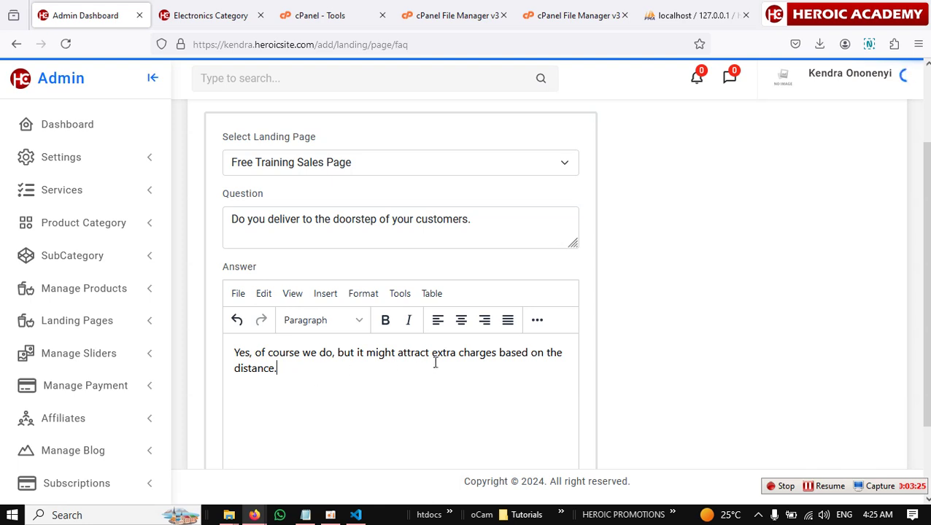
scroll(434, 362, "down", 2)
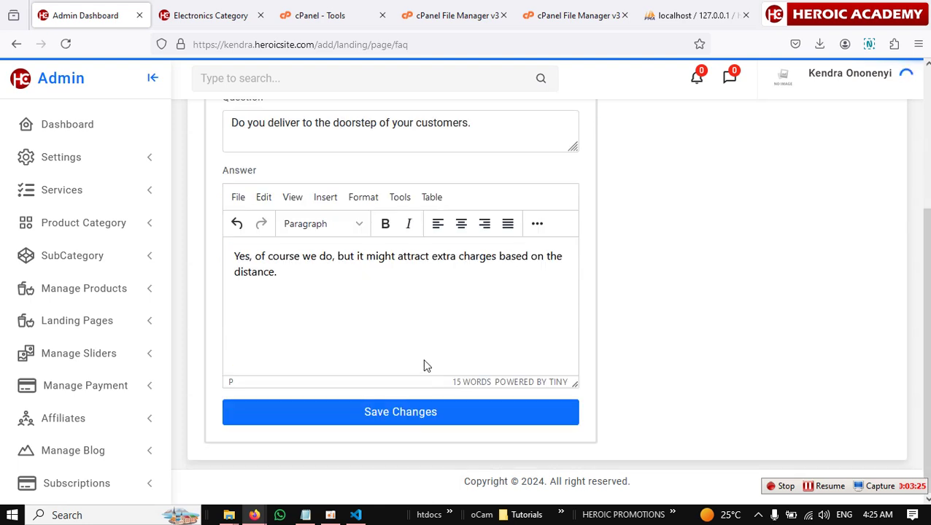
left_click(401, 411)
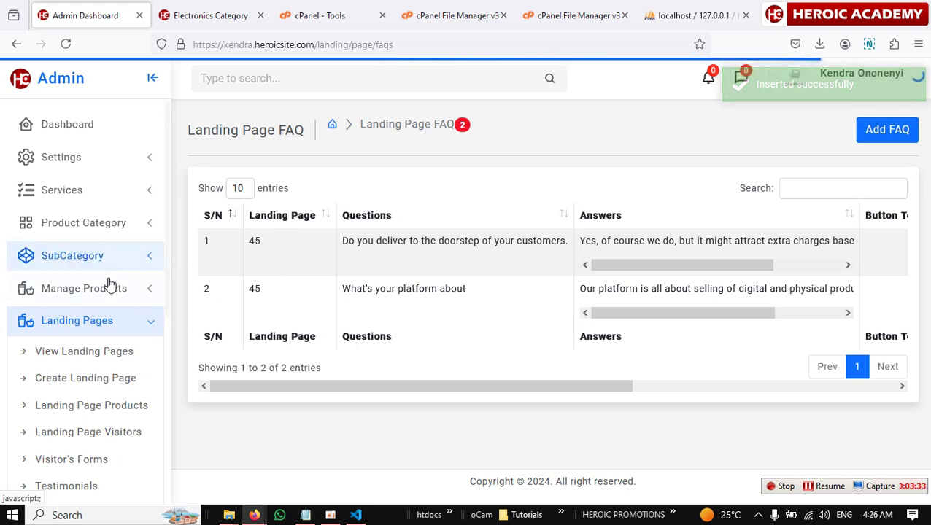
Start a Free Training Sales Page FAQ asking 'Do you have free product for testing'.
left_click(884, 139)
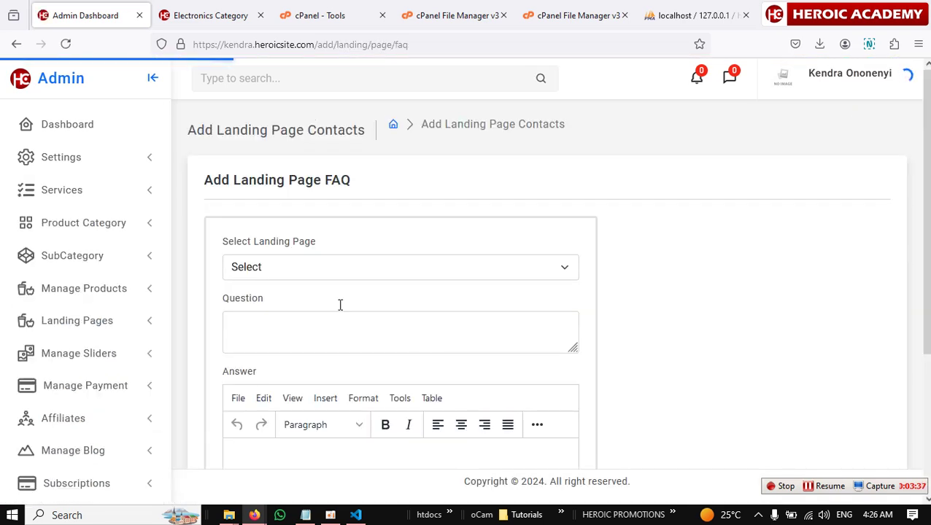
left_click(498, 270)
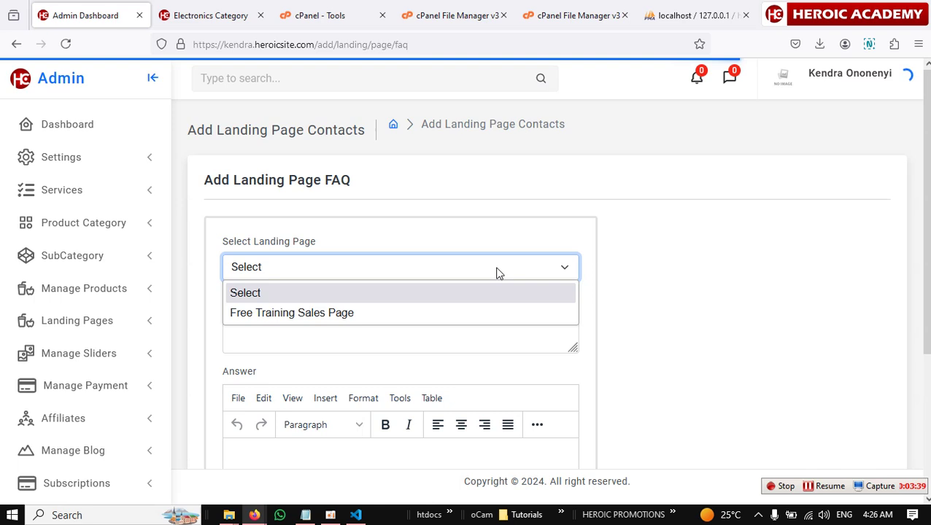
left_click(343, 315)
left_click(320, 329)
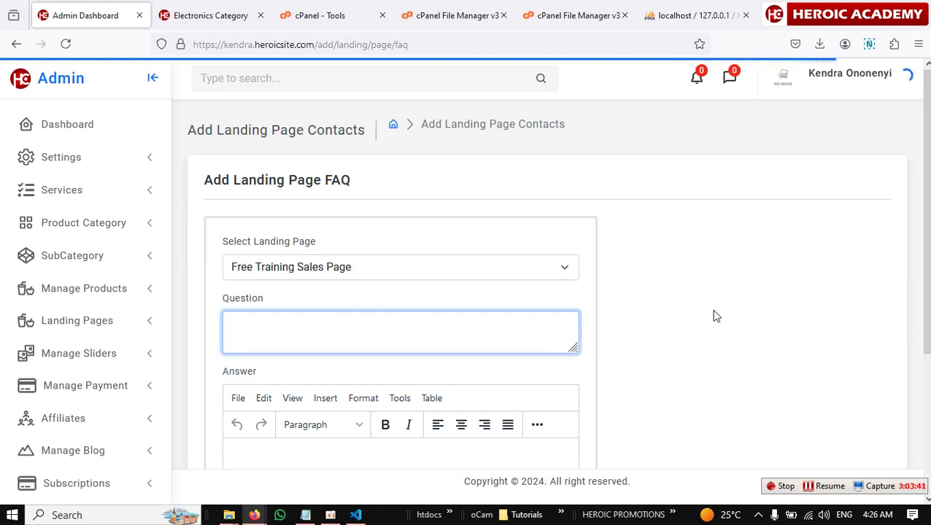
scroll(715, 315, "down", 3)
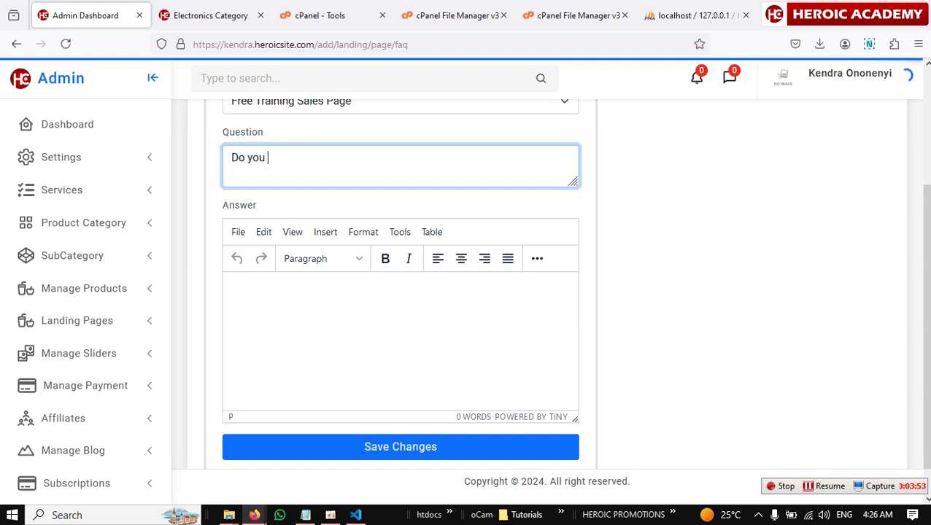
type("have free product for")
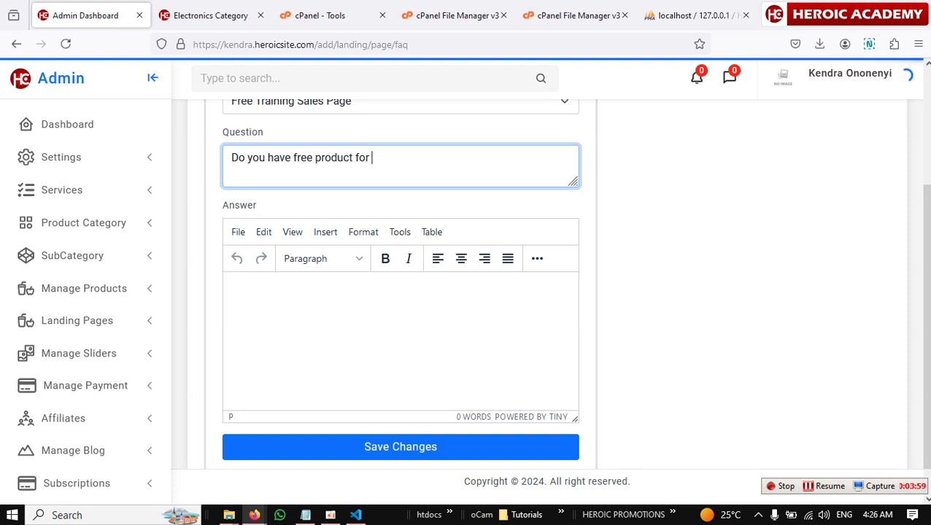
type("ng")
Write its answer, beginning 'Yes', directing users to contact sales.
left_click(441, 353)
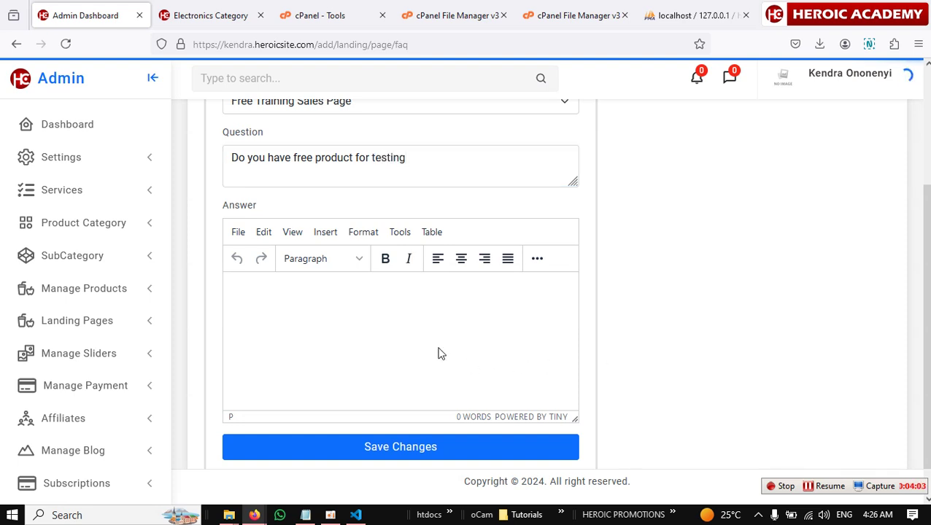
type("Yes")
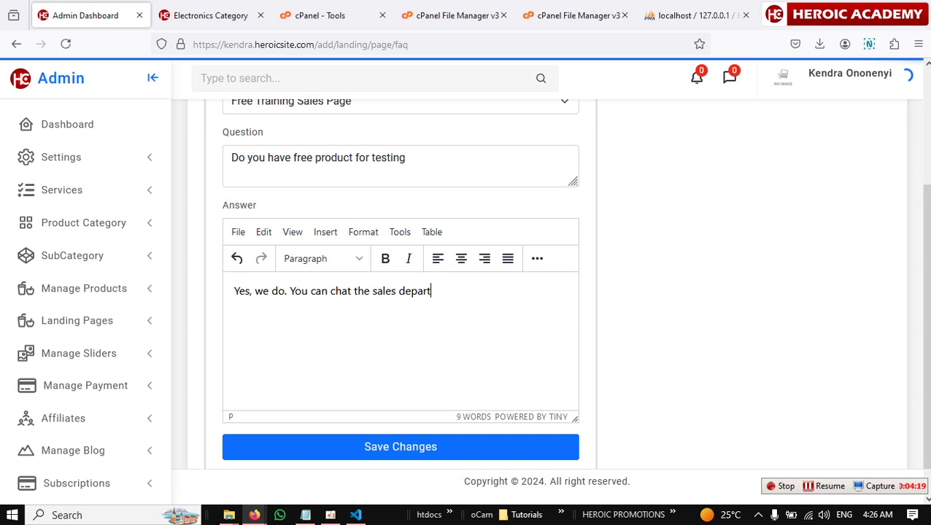
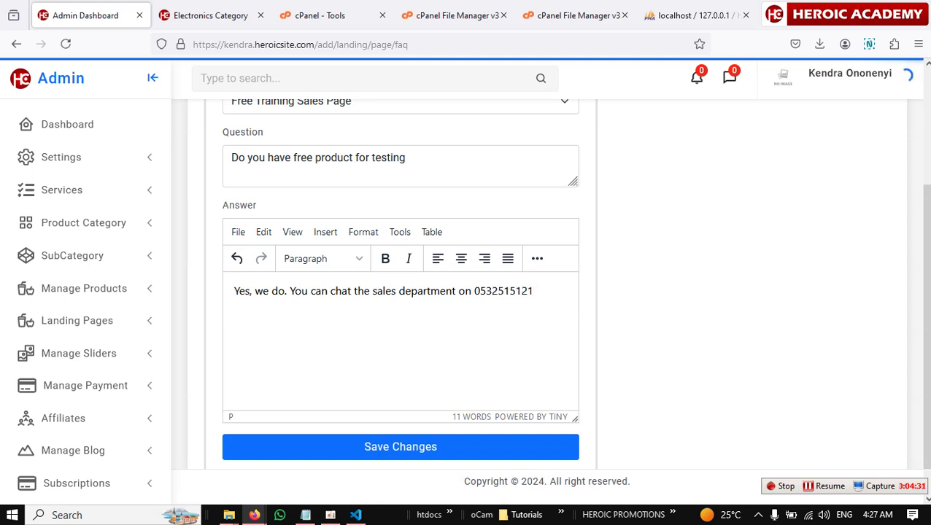
type("etails")
Save the free-product FAQ and scroll the table sideways to check the third entry.
left_click(448, 456)
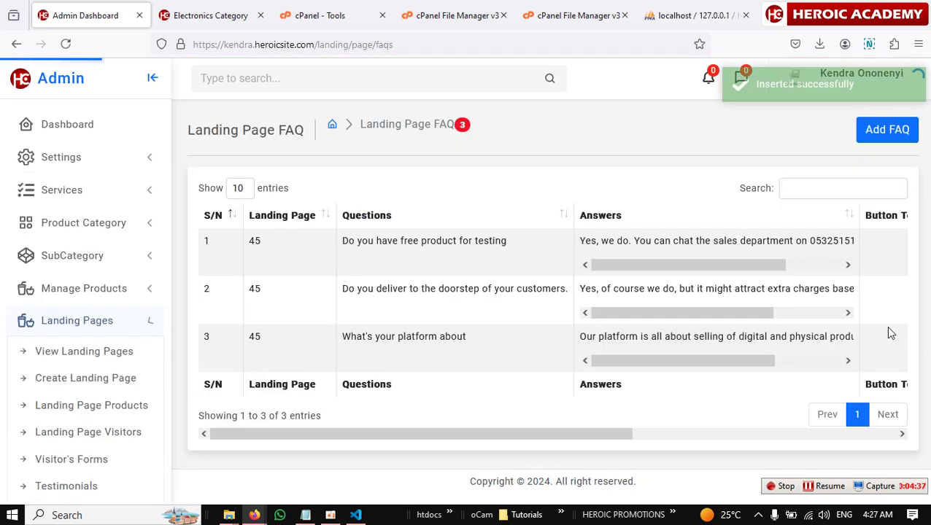
left_click_drag(536, 434, 386, 423)
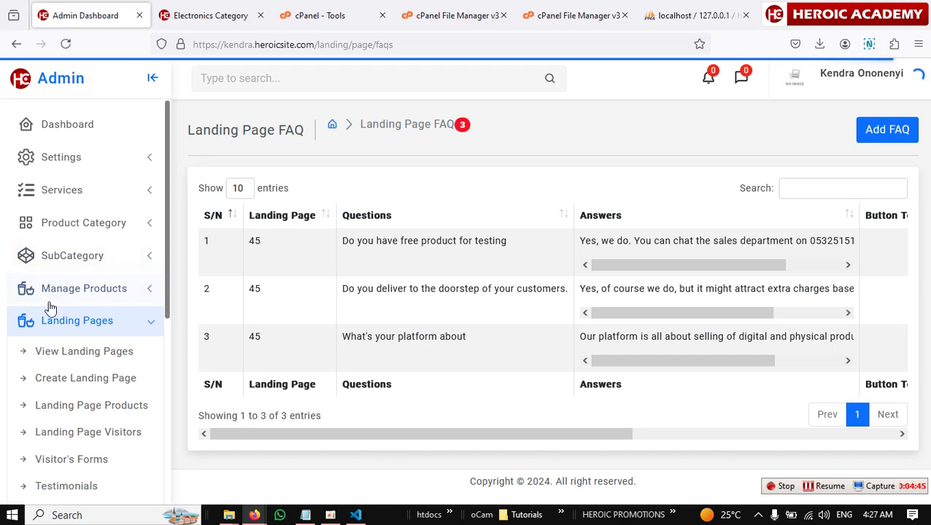
Edit the Free Training Sales Page from View Landing Pages and enable Add FAQ.
left_click(82, 353)
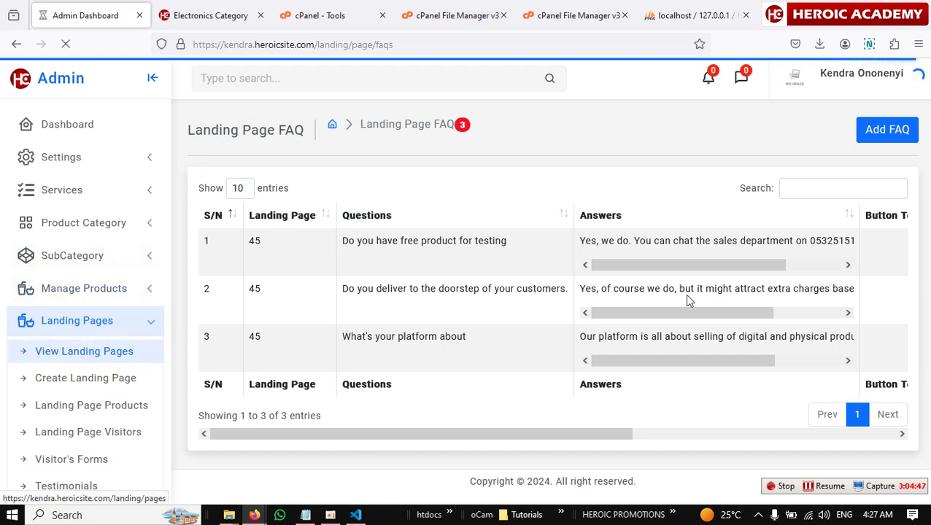
left_click(746, 248)
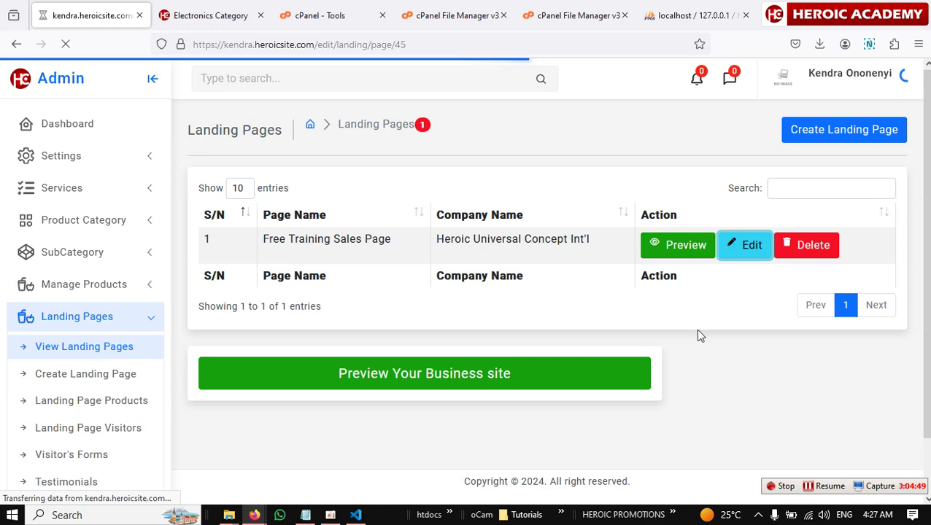
scroll(742, 366, "down", 3)
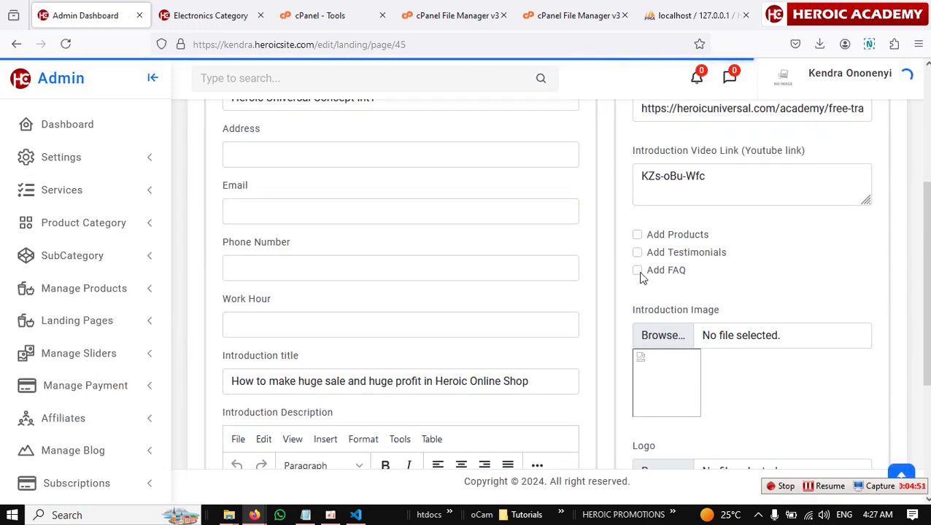
left_click(637, 271)
scroll(744, 298, "down", 1)
Set the FAQ section title to 'Frequently Asked Questions' and fill in the suggested subtitle.
left_click(664, 321)
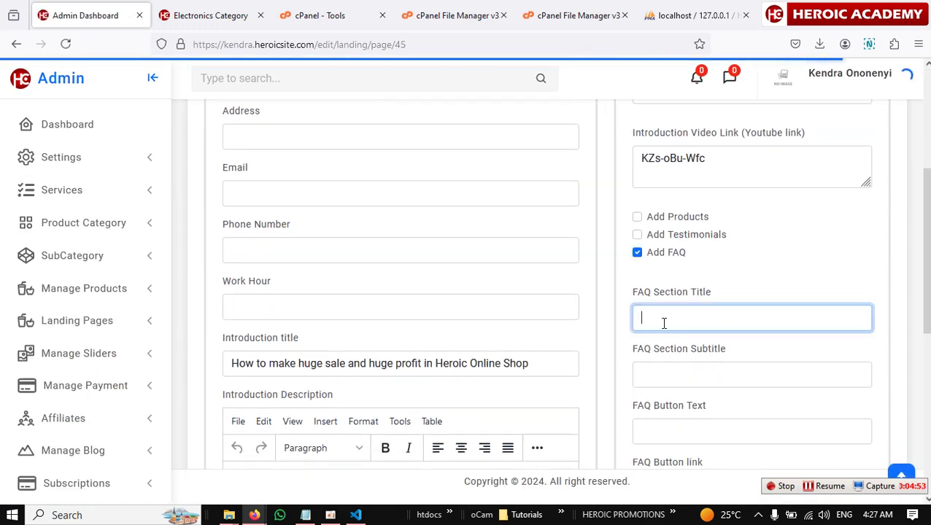
left_click(728, 318)
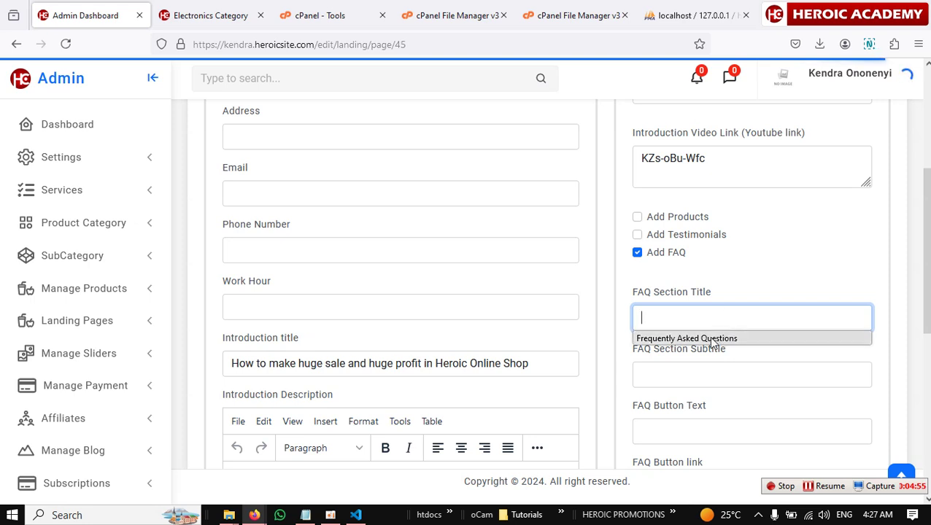
left_click(709, 339)
left_click(683, 375)
left_click(683, 375)
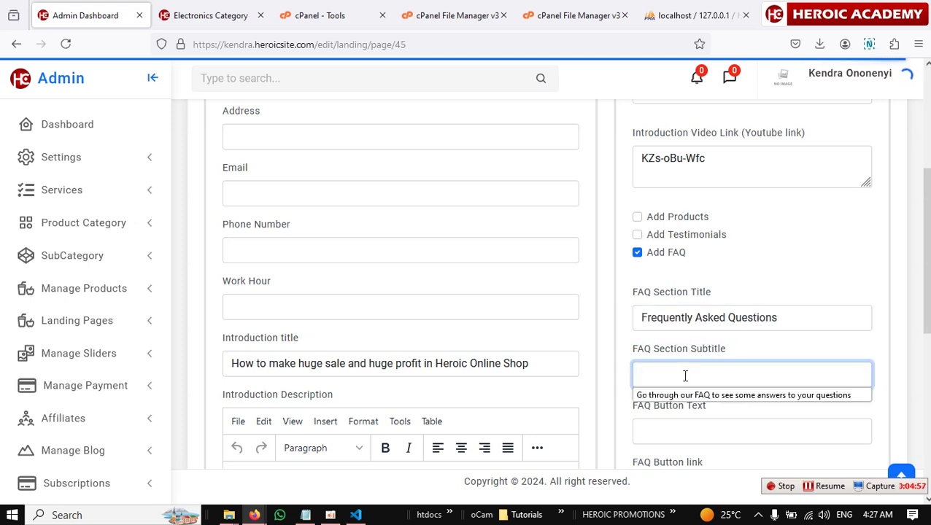
left_click(732, 396)
scroll(740, 353, "down", 1)
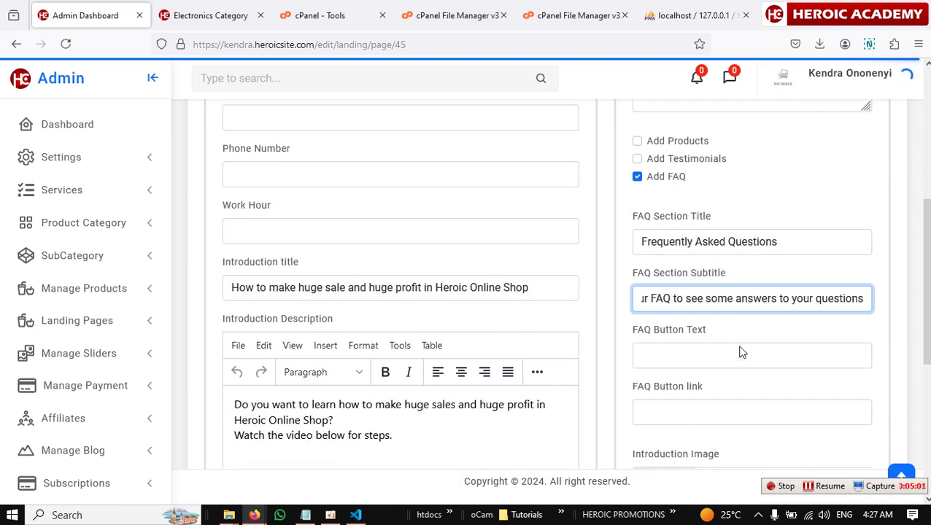
scroll(740, 352, "down", 1)
left_click(693, 292)
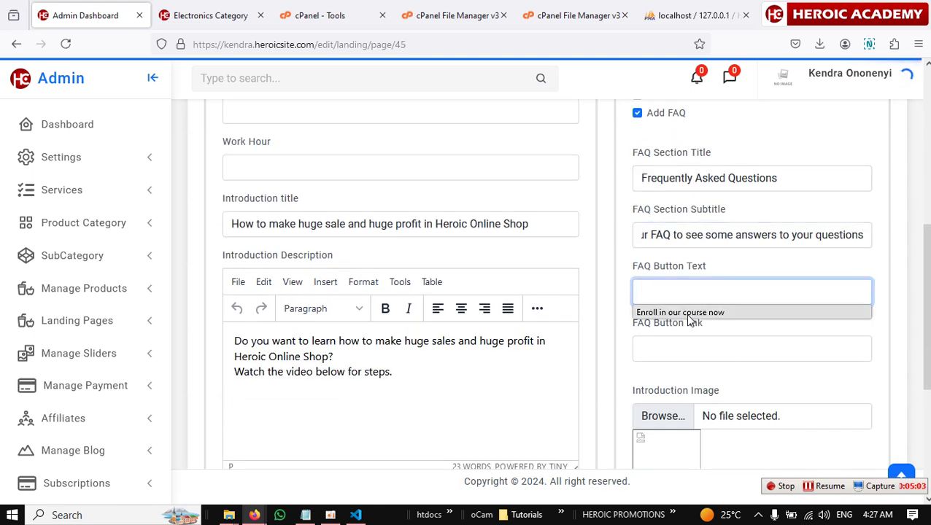
left_click(689, 313)
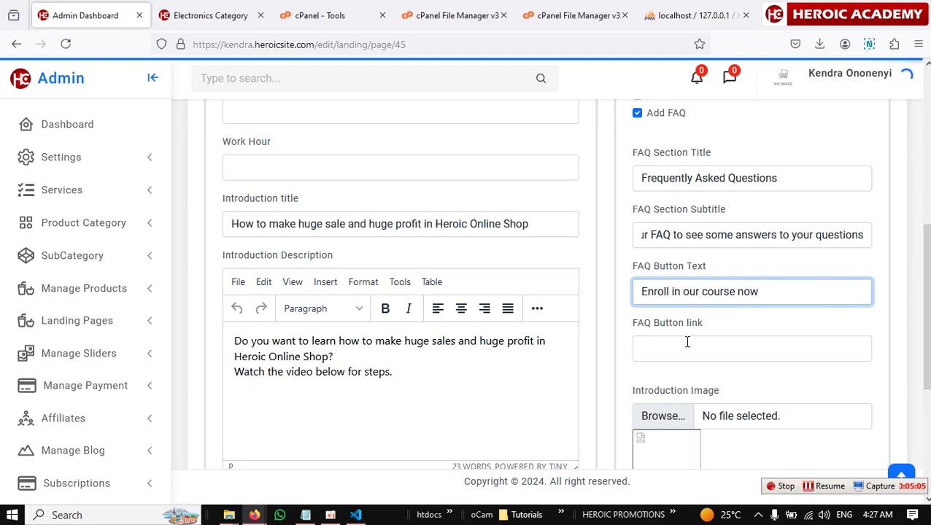
left_click(687, 343)
left_click(715, 371)
scroll(664, 369, "down", 3)
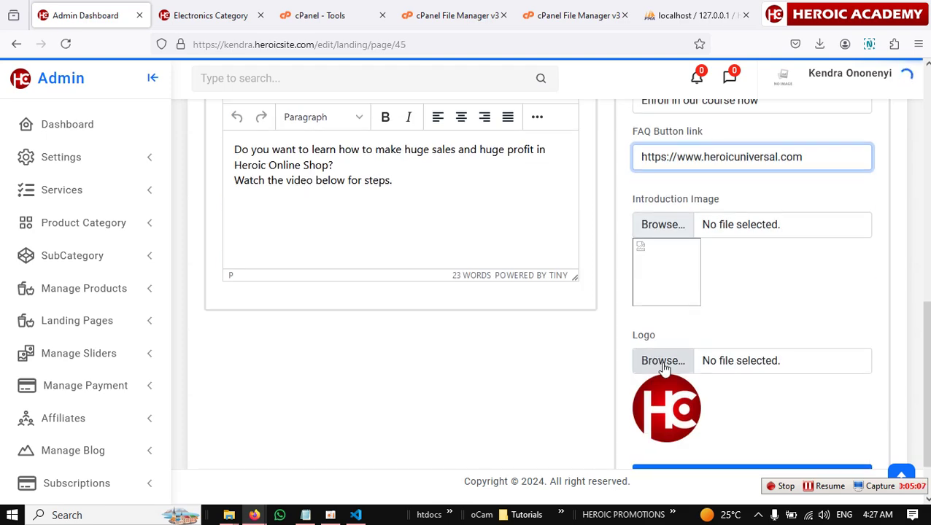
scroll(664, 368, "down", 1)
left_click(720, 415)
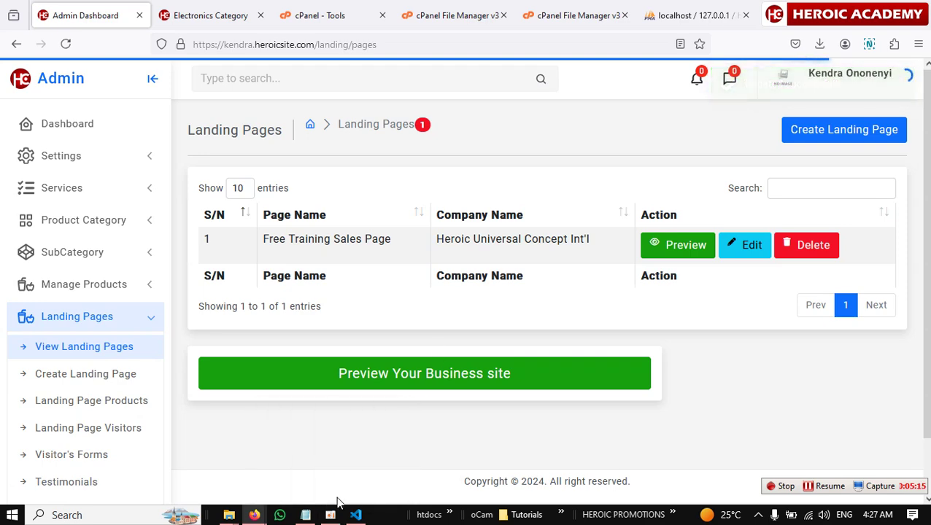
Reload the published landing page and scroll down to its Frequently Asked Questions section.
mouse_move(256, 515)
left_click(374, 468)
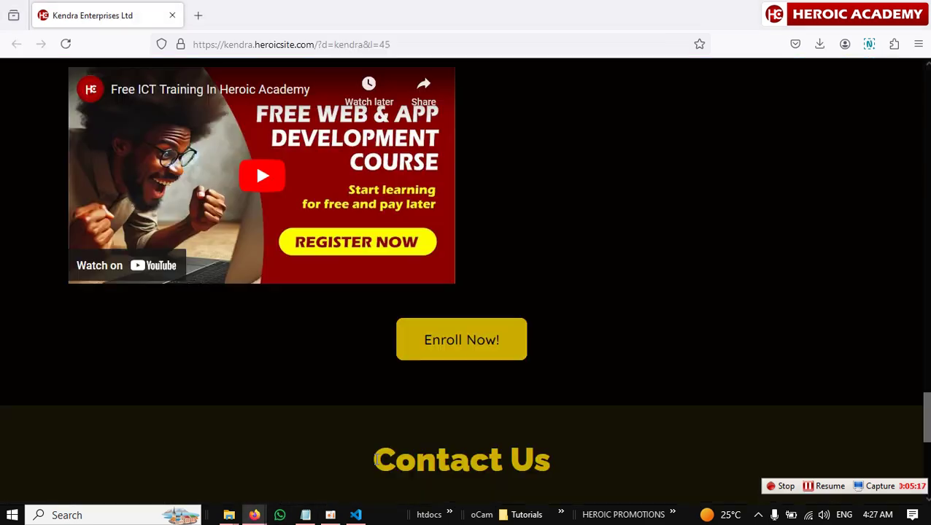
left_click(66, 45)
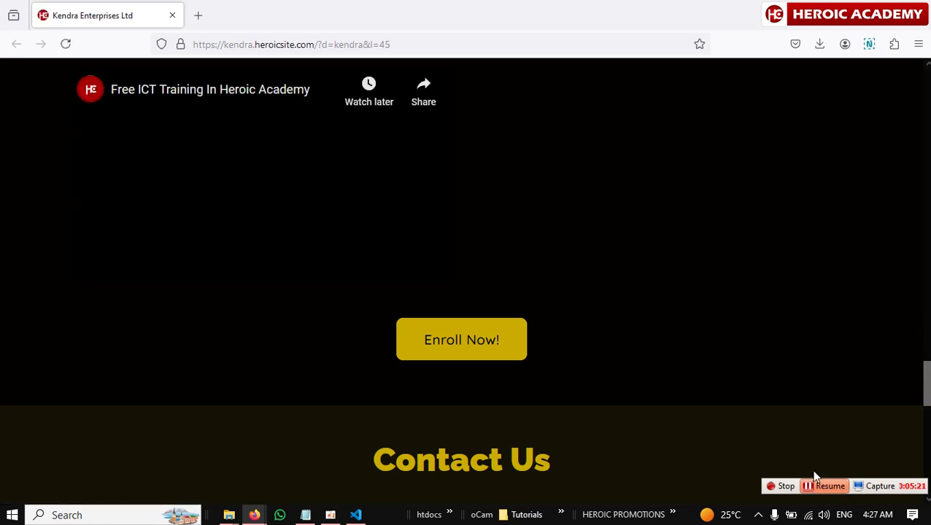
scroll(698, 415, "down", 10)
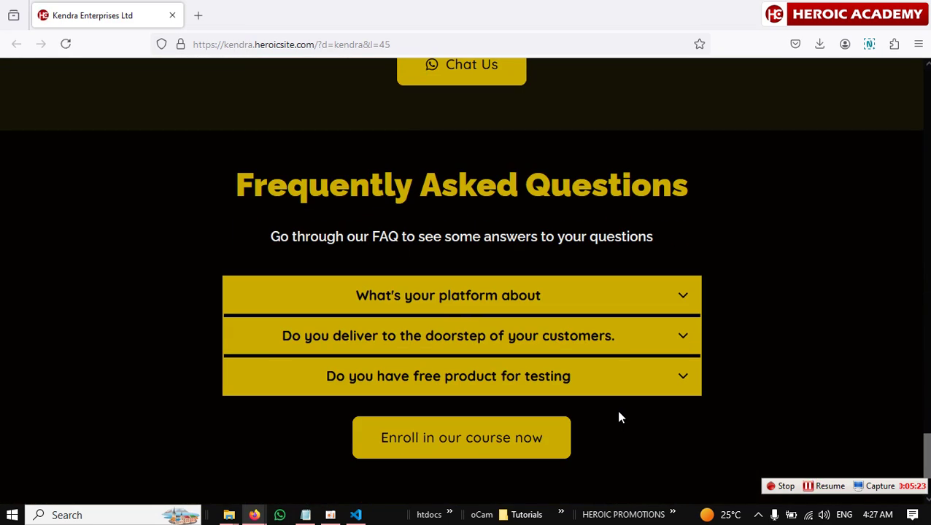
scroll(619, 417, "up", 1)
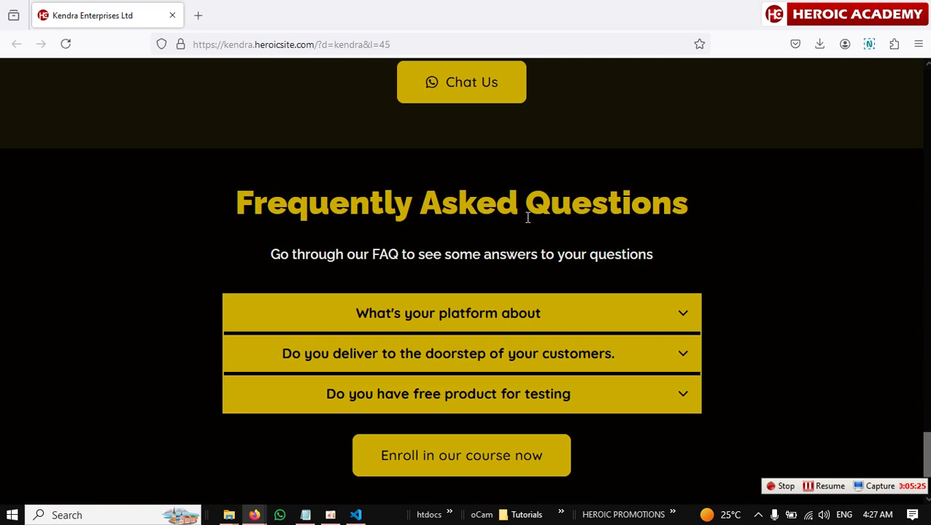
scroll(511, 313, "down", 1)
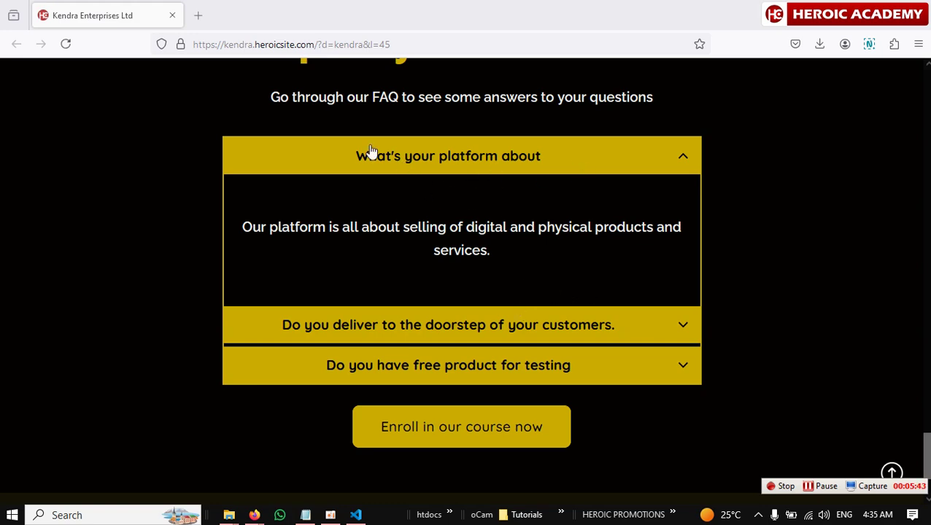
scroll(370, 154, "up", 3)
scroll(562, 309, "down", 3)
left_click(685, 333)
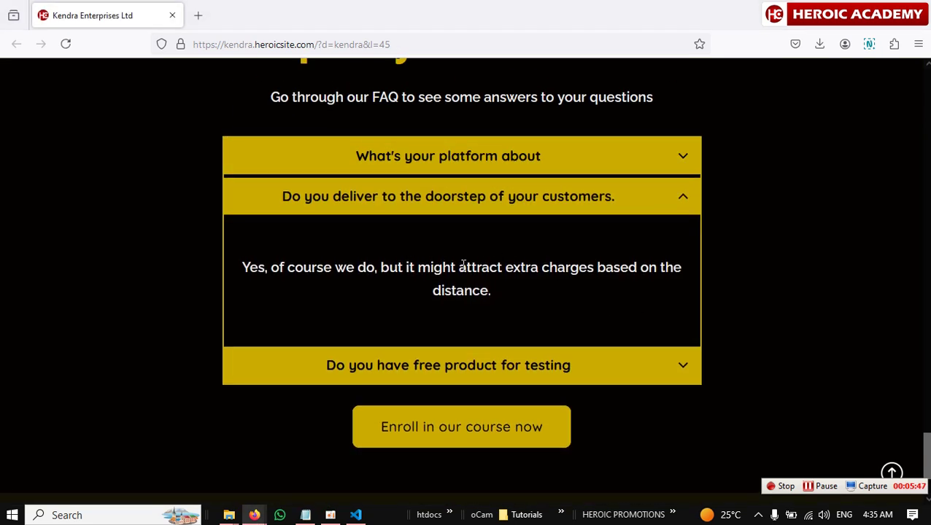
left_click(679, 365)
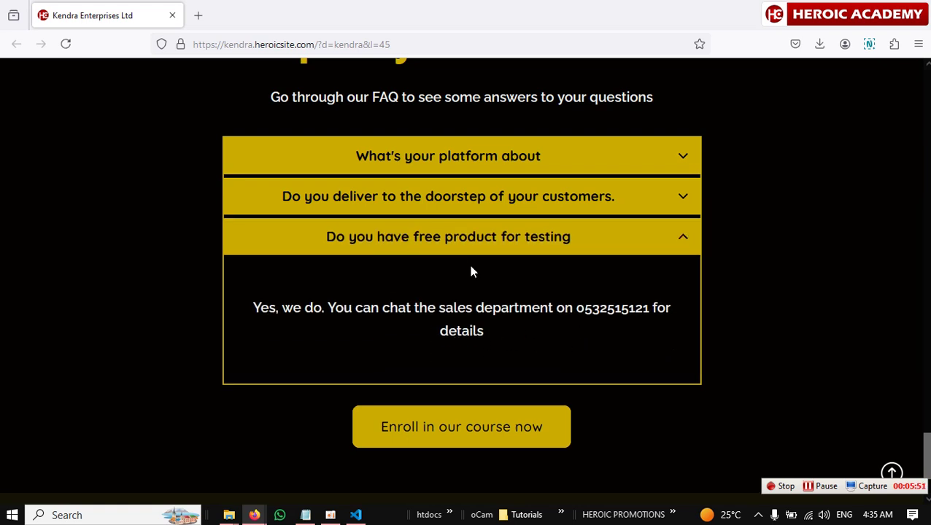
left_click(680, 157)
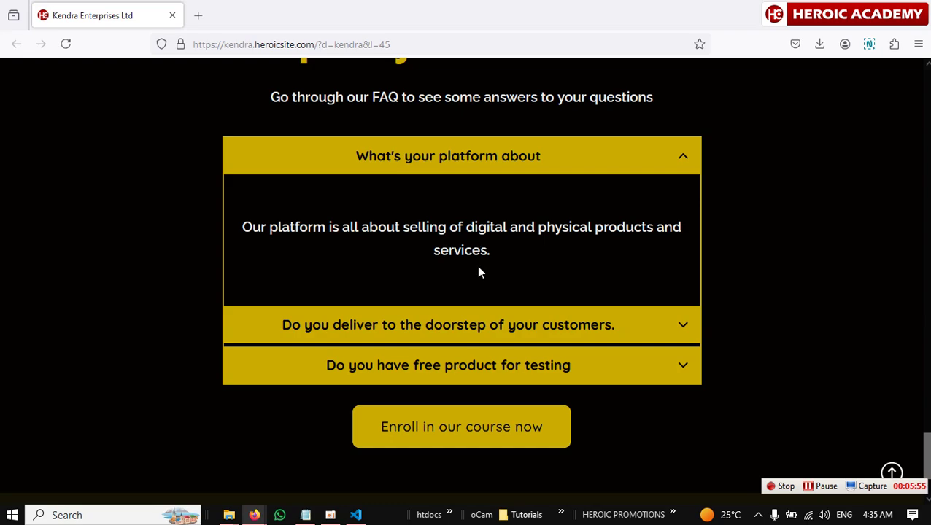
scroll(489, 270, "up", 3)
scroll(503, 299, "up", 4)
scroll(505, 303, "up", 10)
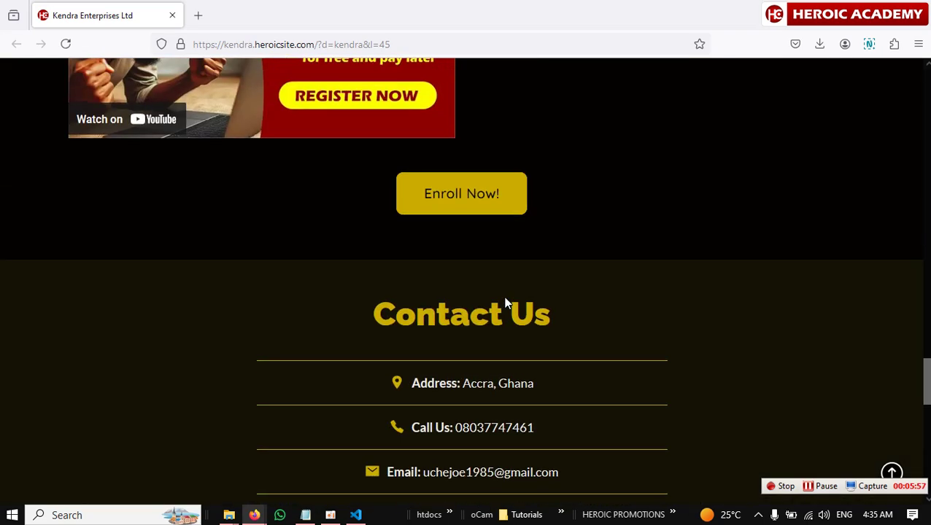
scroll(505, 297, "down", 2)
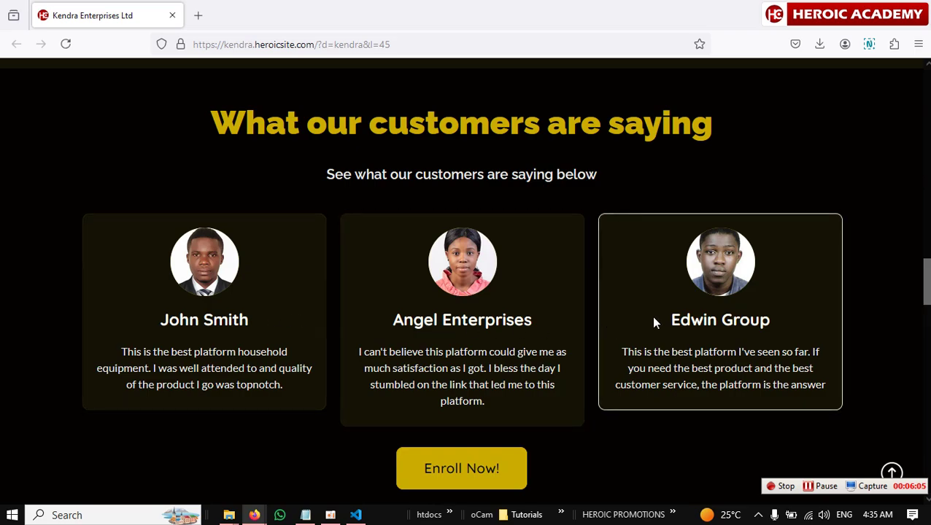
scroll(650, 316, "up", 10)
scroll(653, 316, "up", 5)
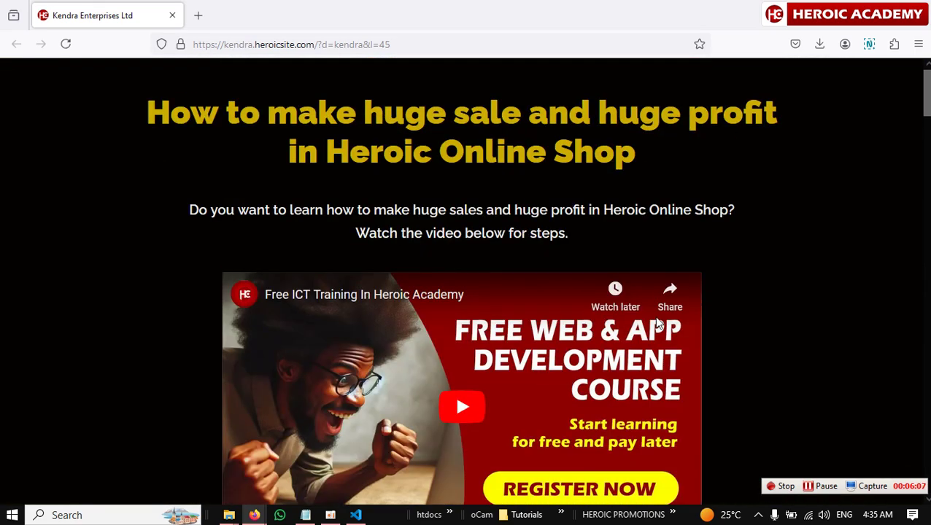
scroll(526, 160, "down", 8)
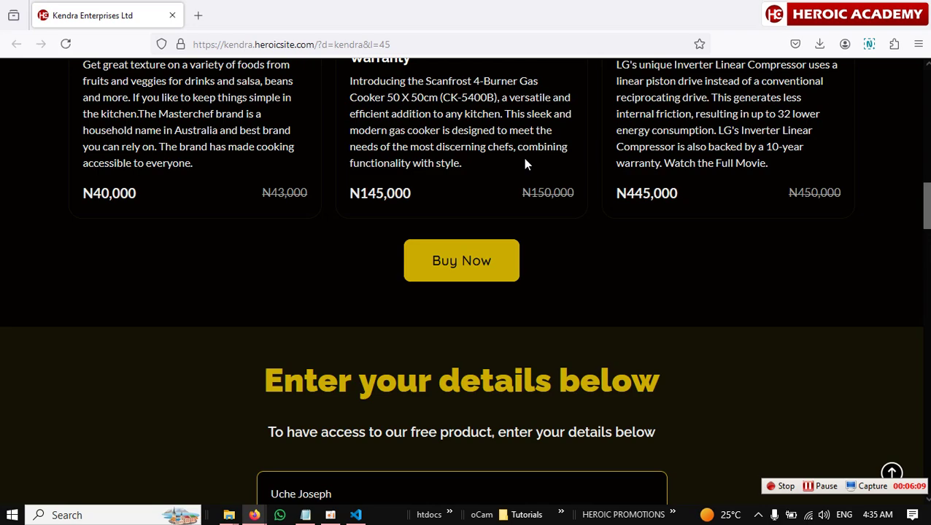
scroll(525, 162, "down", 3)
scroll(501, 172, "up", 3)
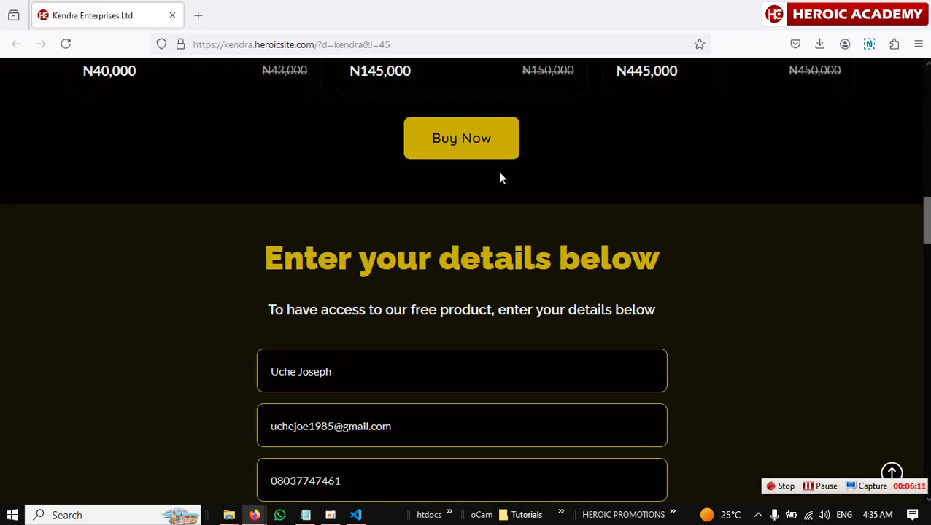
scroll(500, 177, "down", 6)
scroll(565, 276, "down", 5)
scroll(387, 225, "up", 2)
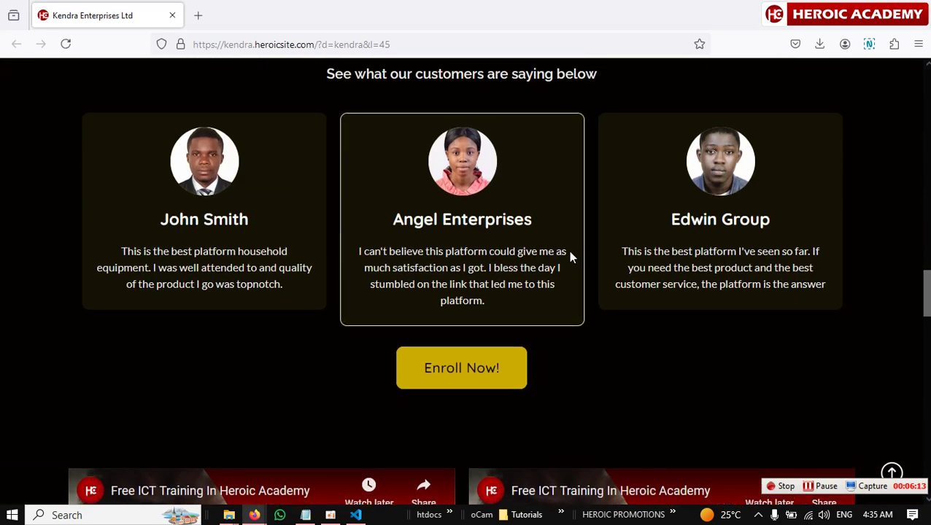
scroll(407, 308, "up", 3)
scroll(561, 311, "down", 10)
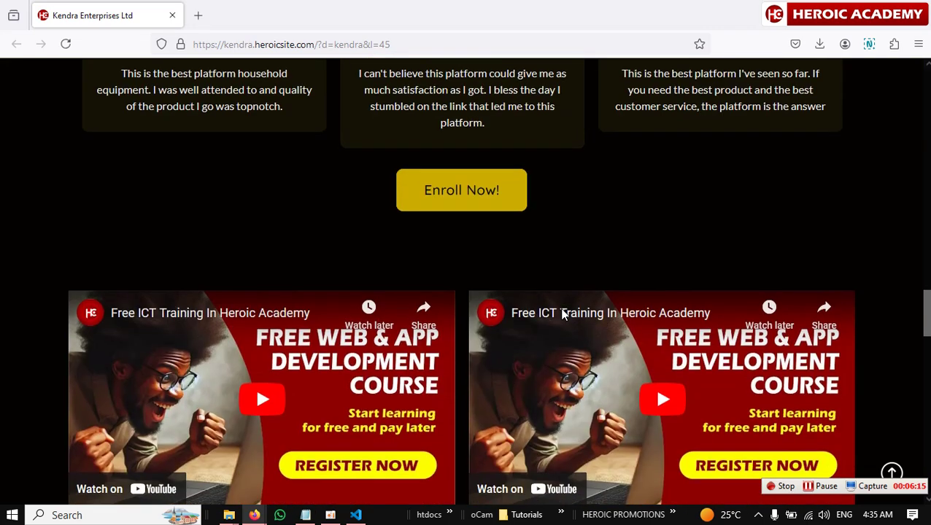
scroll(554, 321, "up", 3)
scroll(578, 332, "down", 3)
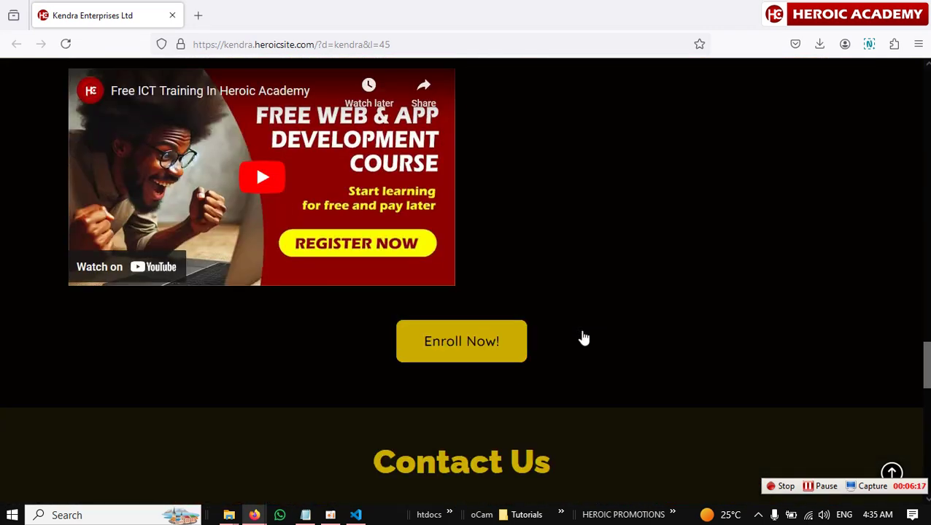
scroll(583, 338, "down", 4)
scroll(474, 292, "up", 1)
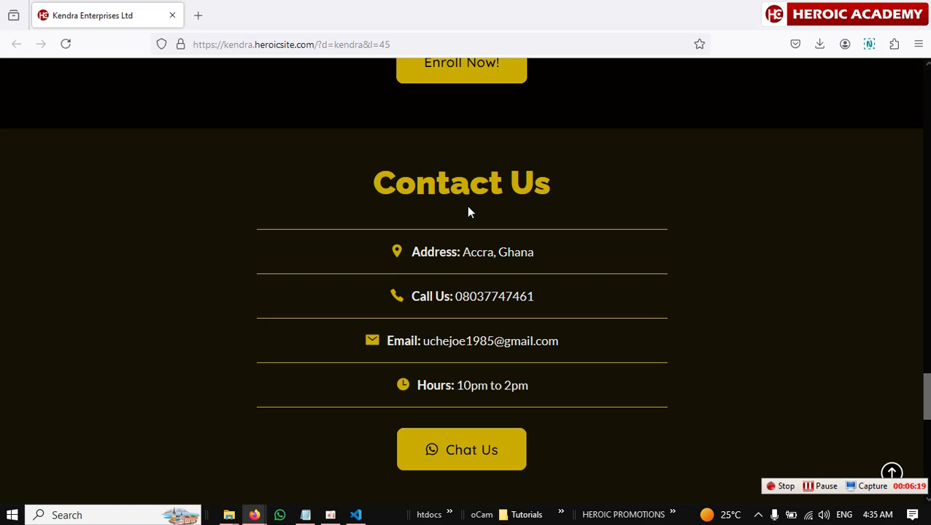
scroll(471, 207, "down", 7)
scroll(358, 192, "up", 3)
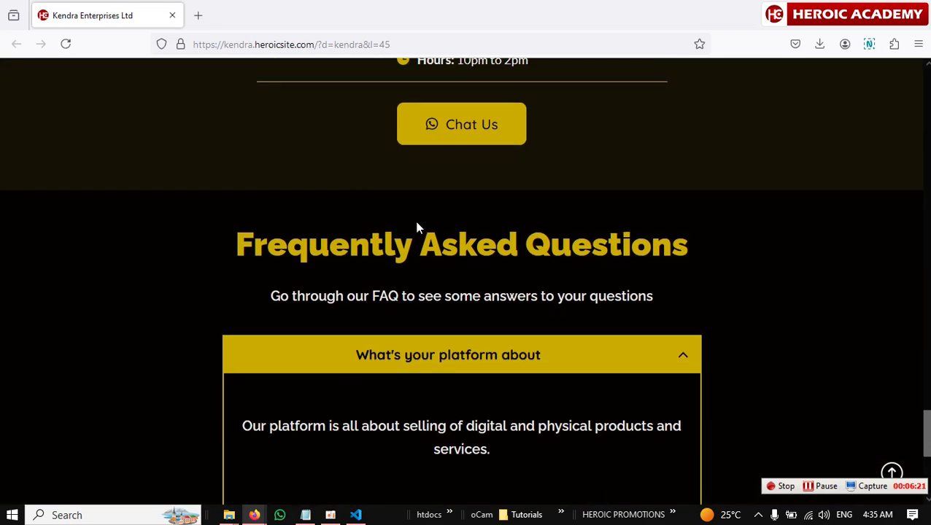
scroll(430, 237, "down", 4)
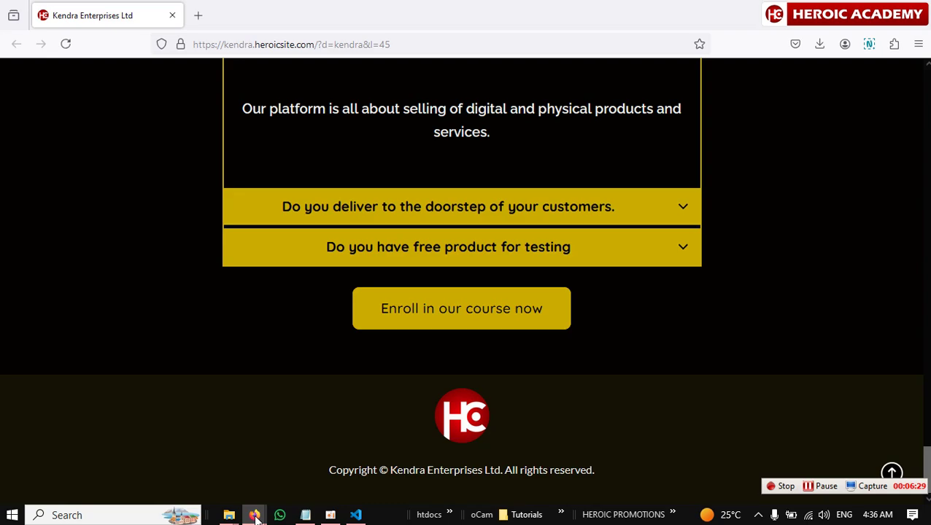
mouse_move(253, 515)
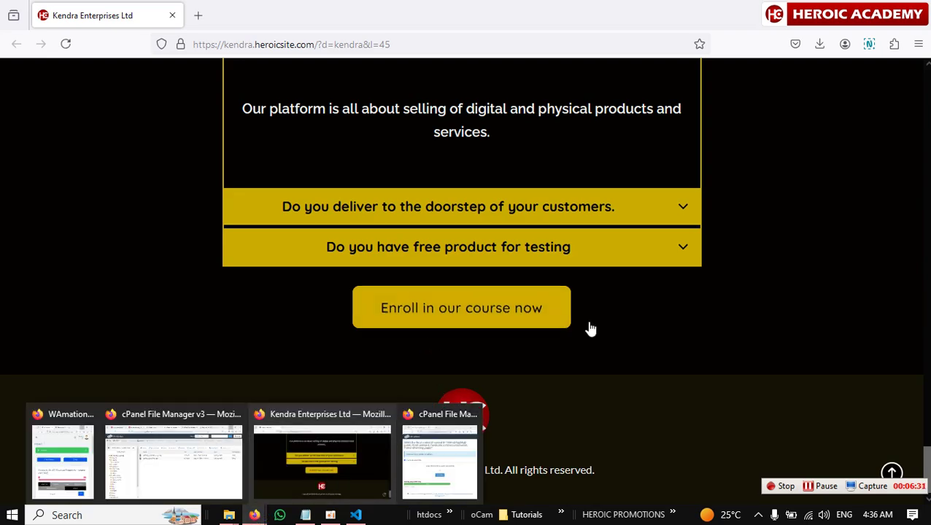
scroll(602, 327, "up", 15)
scroll(603, 326, "up", 20)
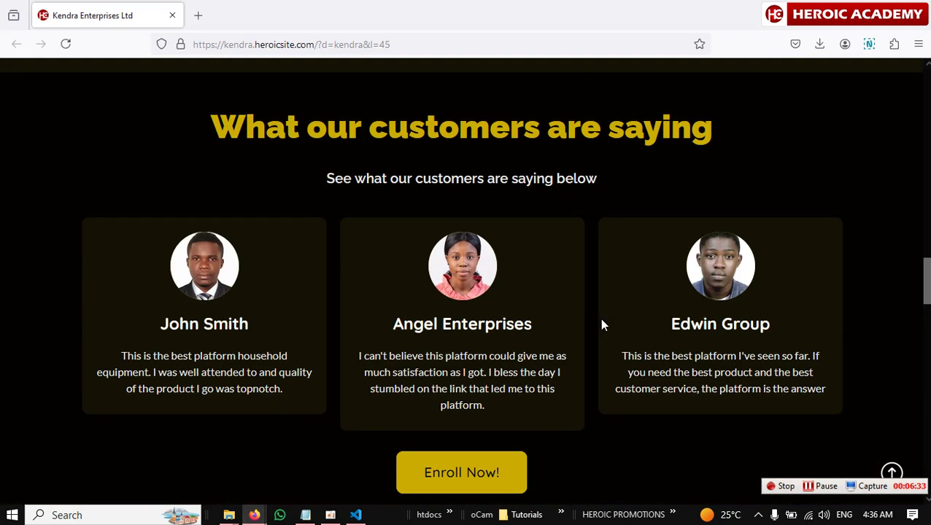
scroll(603, 325, "up", 6)
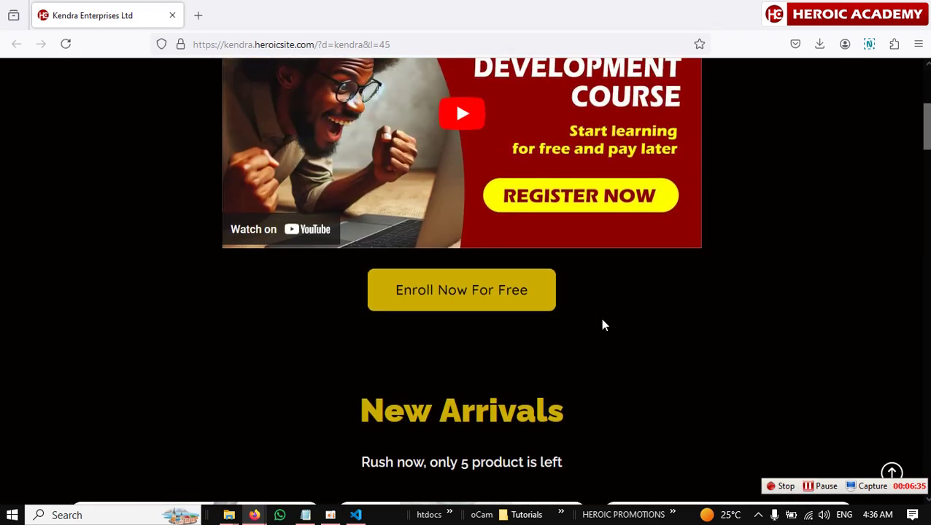
scroll(604, 327, "down", 15)
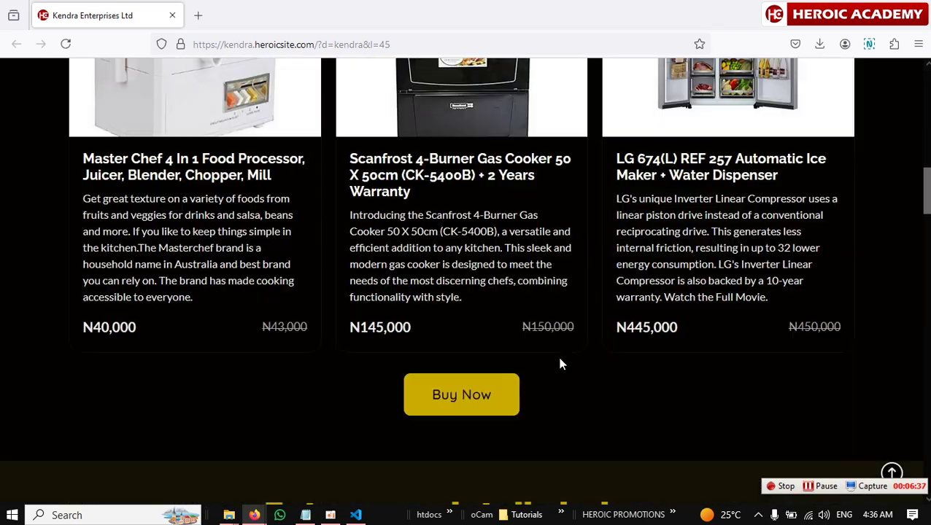
scroll(560, 363, "up", 1)
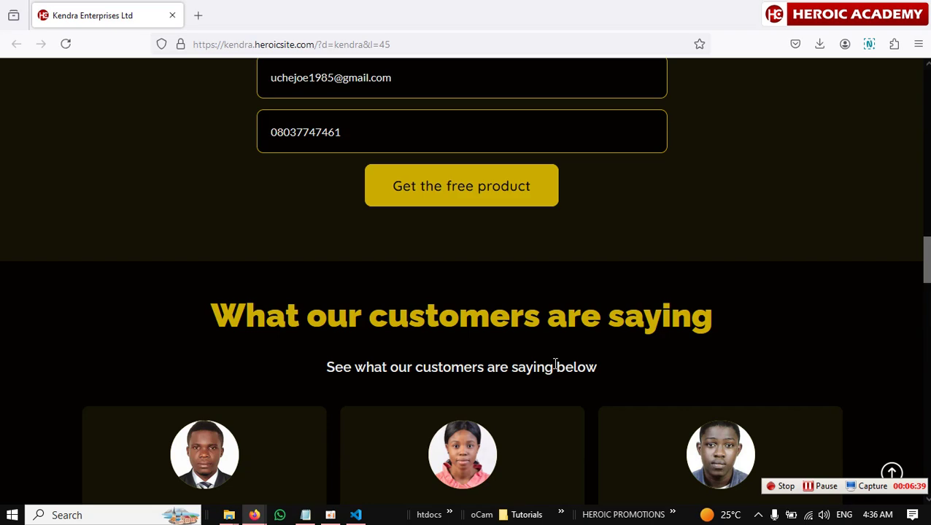
left_click(322, 44)
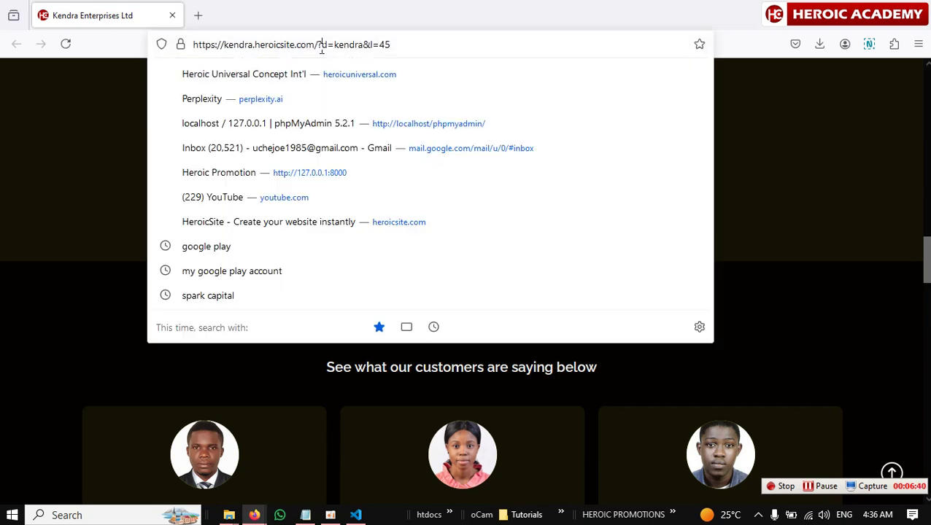
left_click(803, 196)
scroll(502, 337, "down", 10)
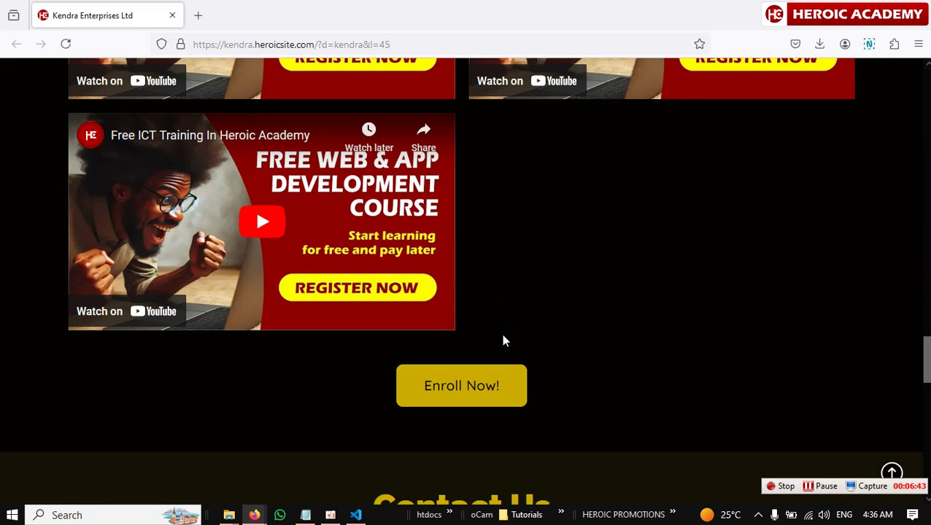
scroll(502, 340, "down", 15)
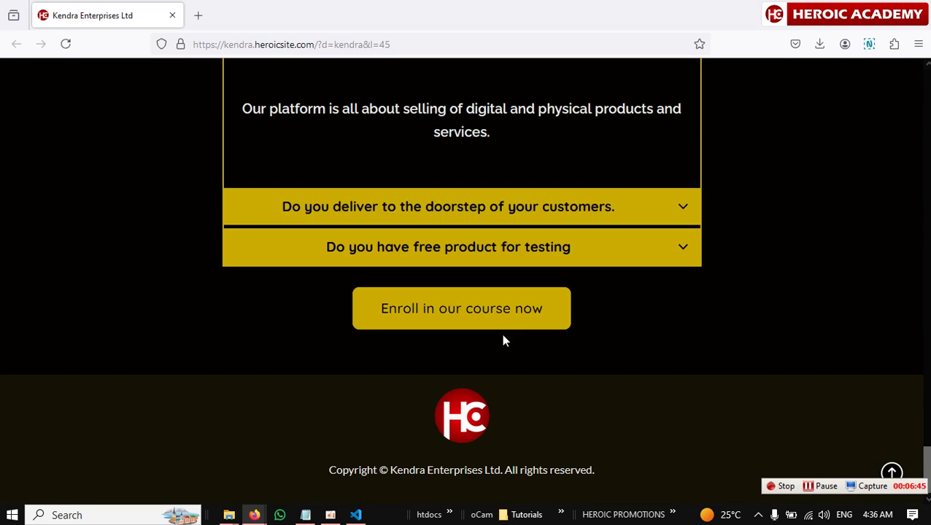